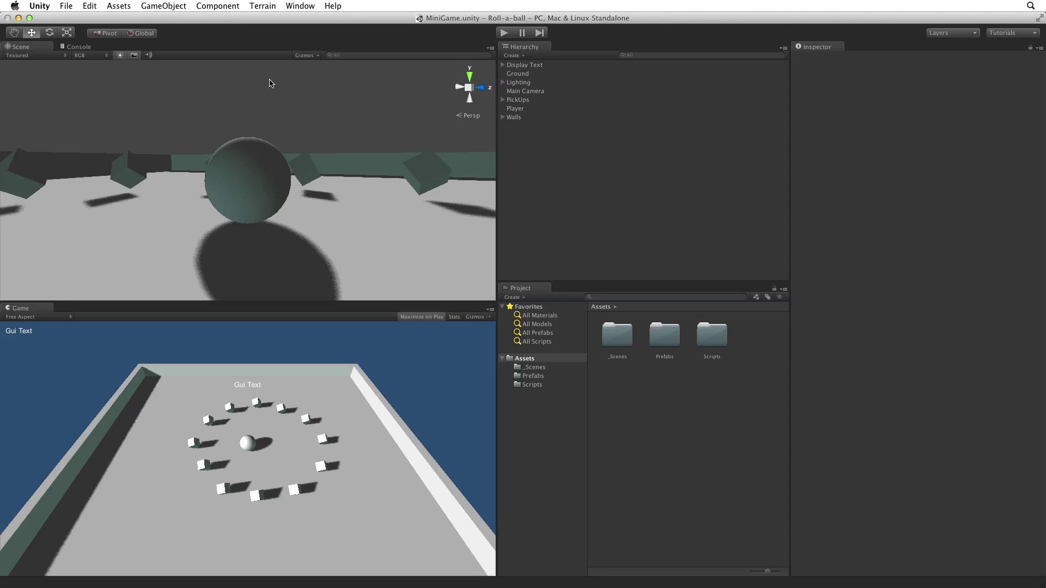
Start a new project and set its location to a Roll-a-ball folder on the Desktop.
{"action": "left_click", "coordinate": [66, 5]}
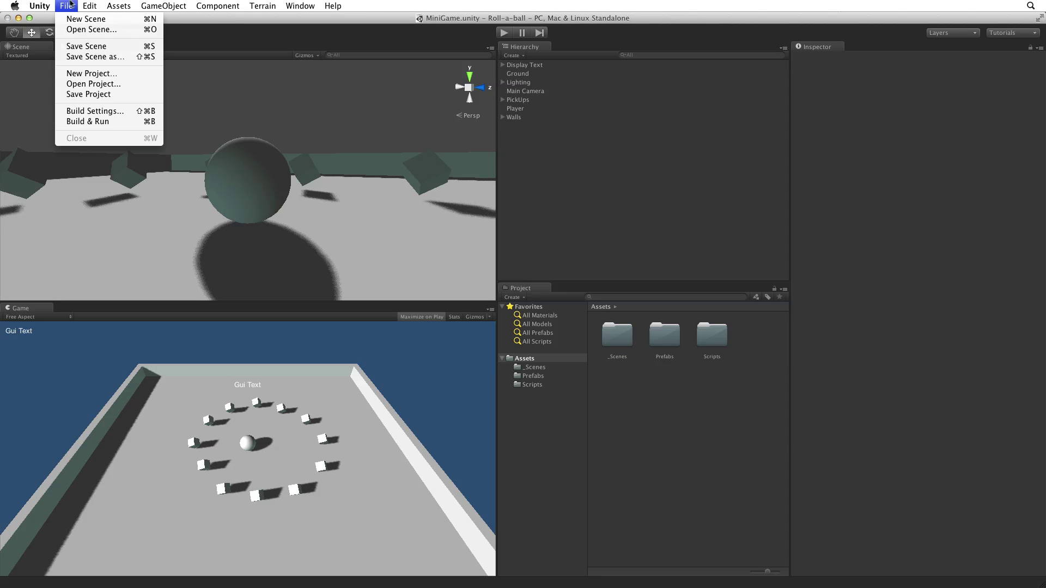
{"action": "left_click", "coordinate": [76, 74]}
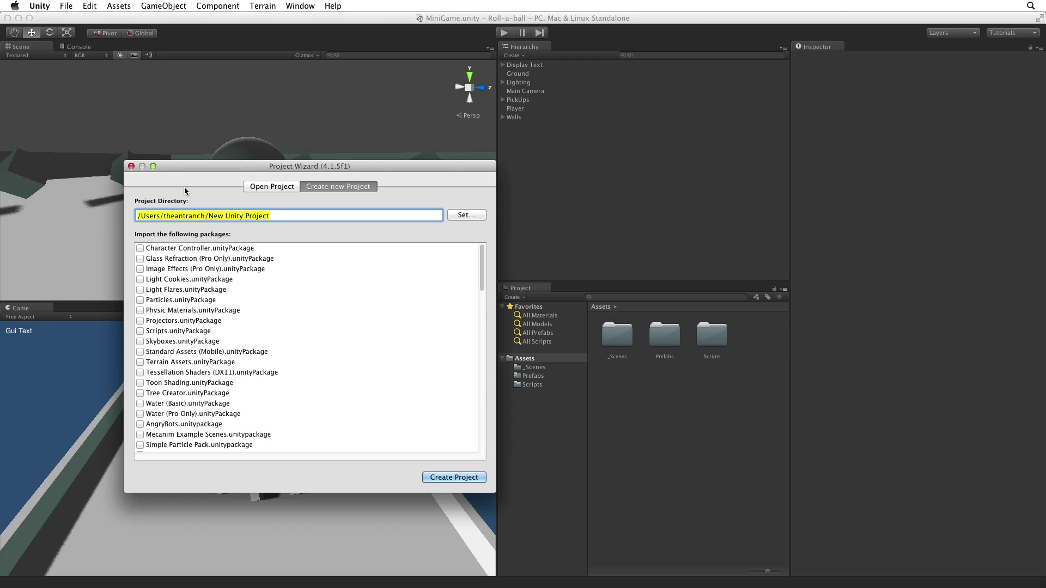
{"action": "left_click", "coordinate": [464, 215]}
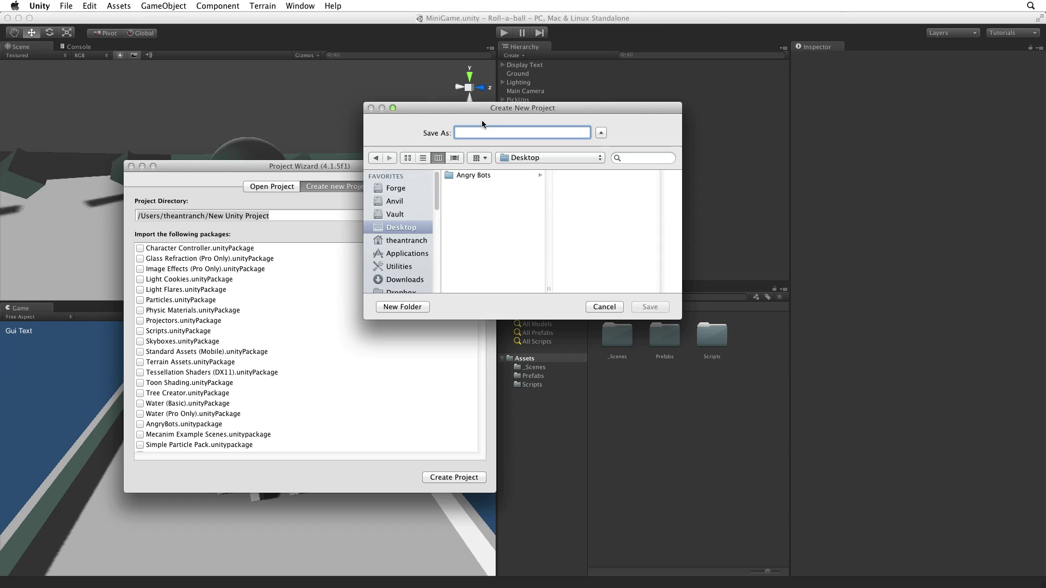
{"action": "type", "text": "Roll"}
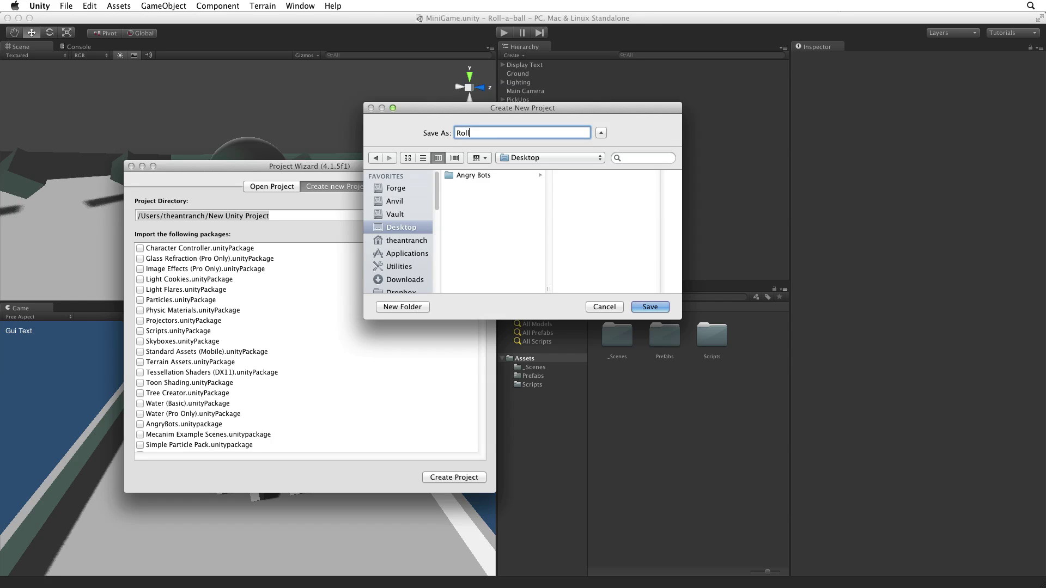
{"action": "type", "text": "-a-ball"}
{"action": "key", "text": "Return"}
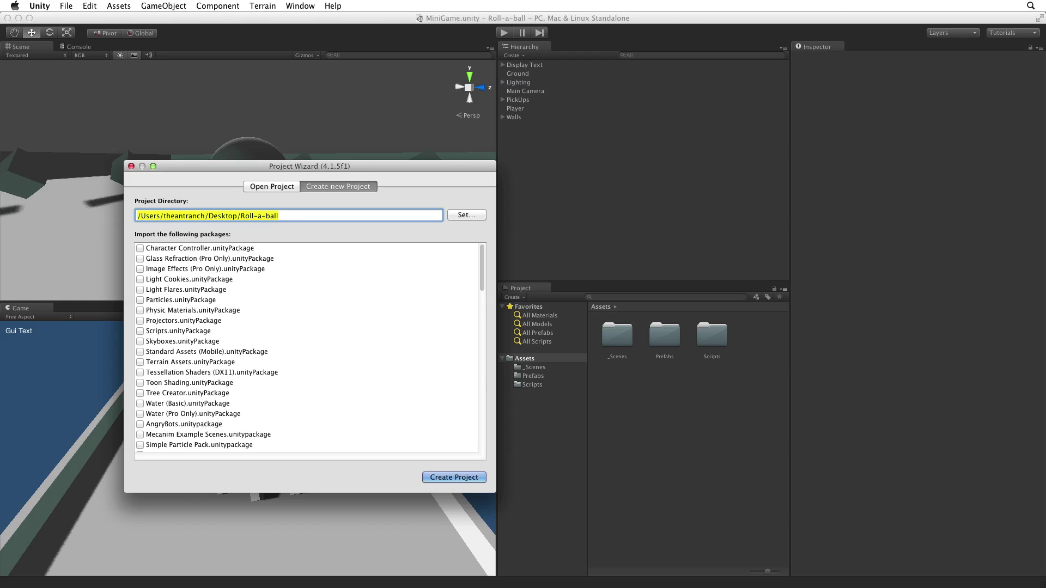
Create the Roll-a-ball project, then make a _Scenes folder inside Assets while saving the scene.
{"action": "left_click", "coordinate": [449, 478]}
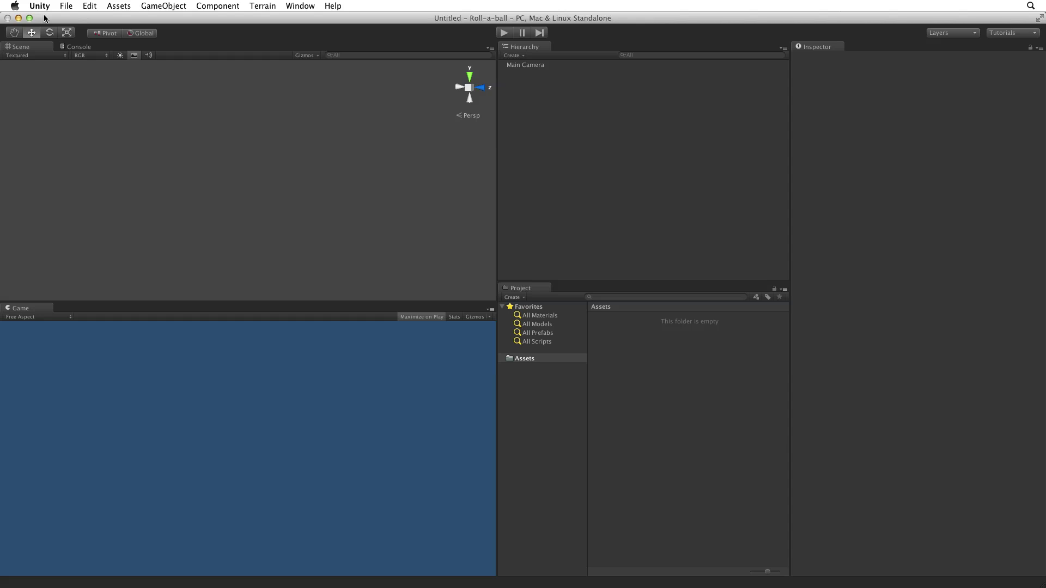
{"action": "left_click", "coordinate": [67, 6]}
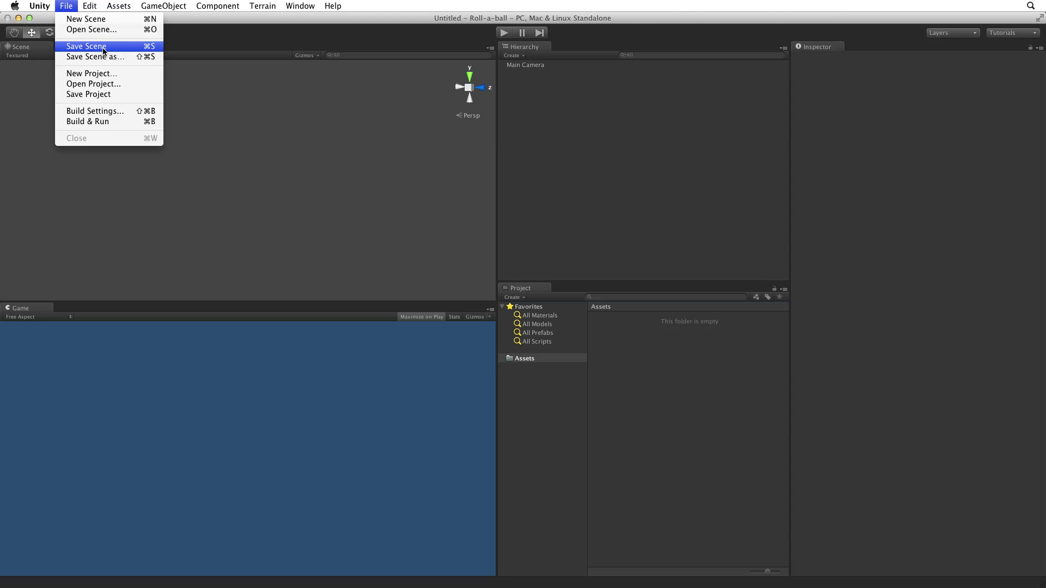
{"action": "left_click", "coordinate": [88, 46]}
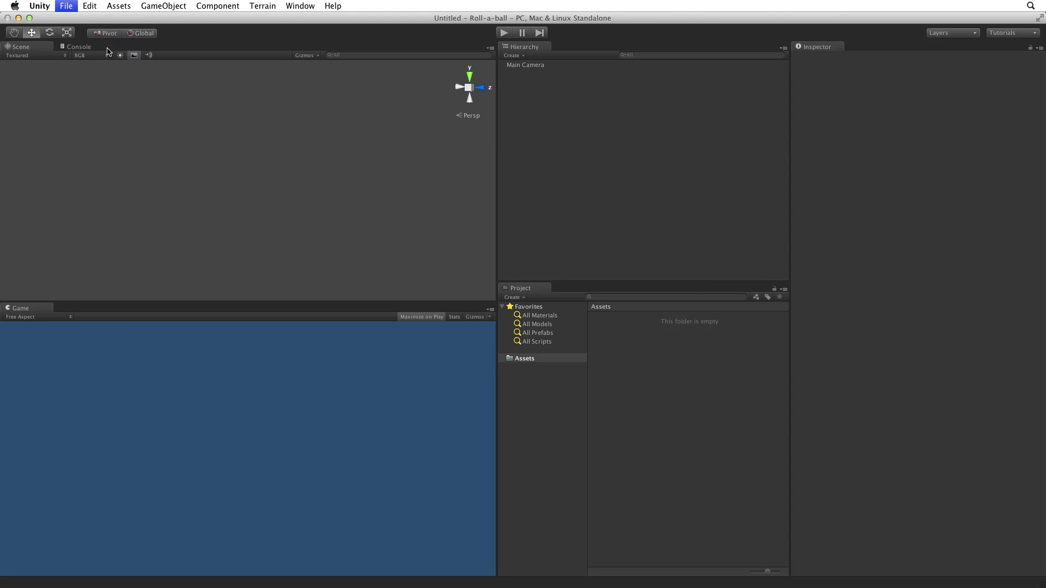
{"action": "left_click", "coordinate": [494, 178]}
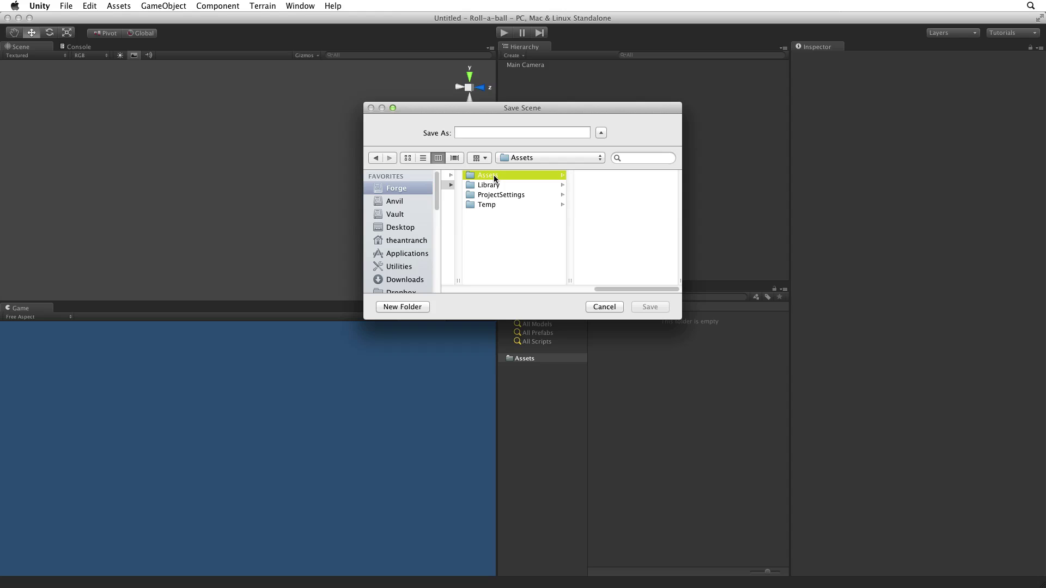
{"action": "left_click", "coordinate": [402, 307]}
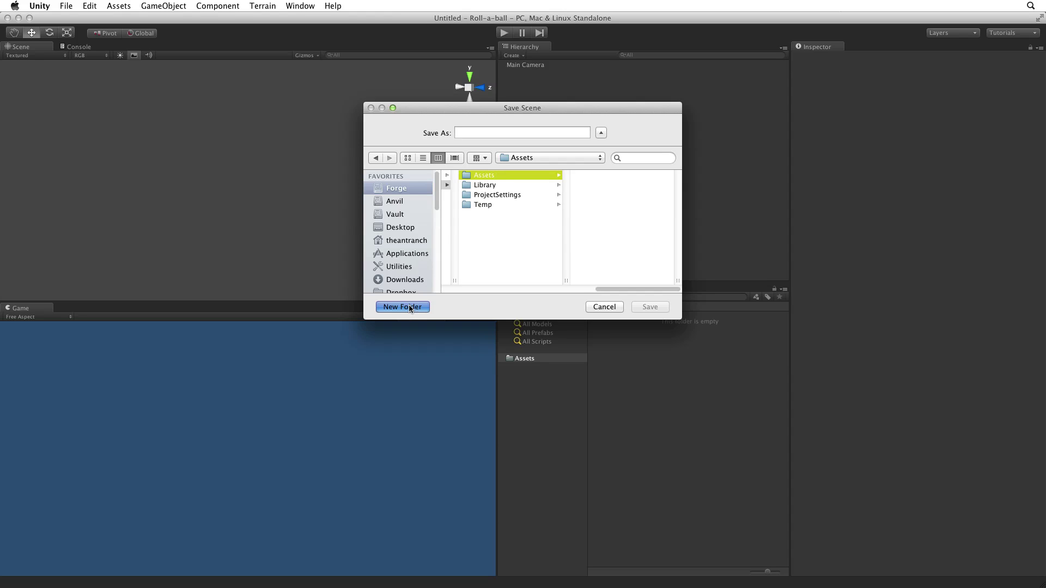
{"action": "type", "text": "_Scenes"}
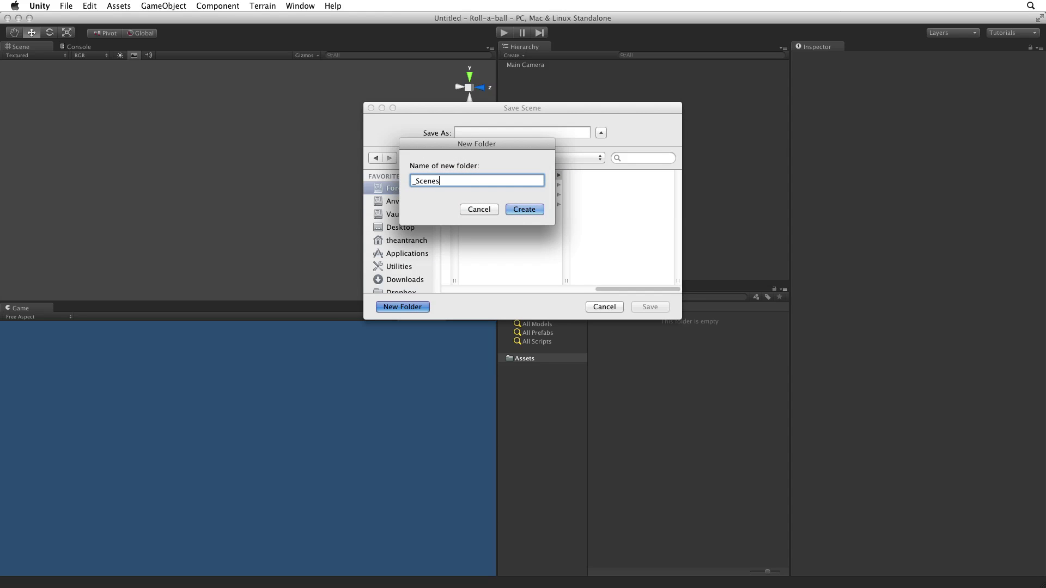
{"action": "key", "text": "Return"}
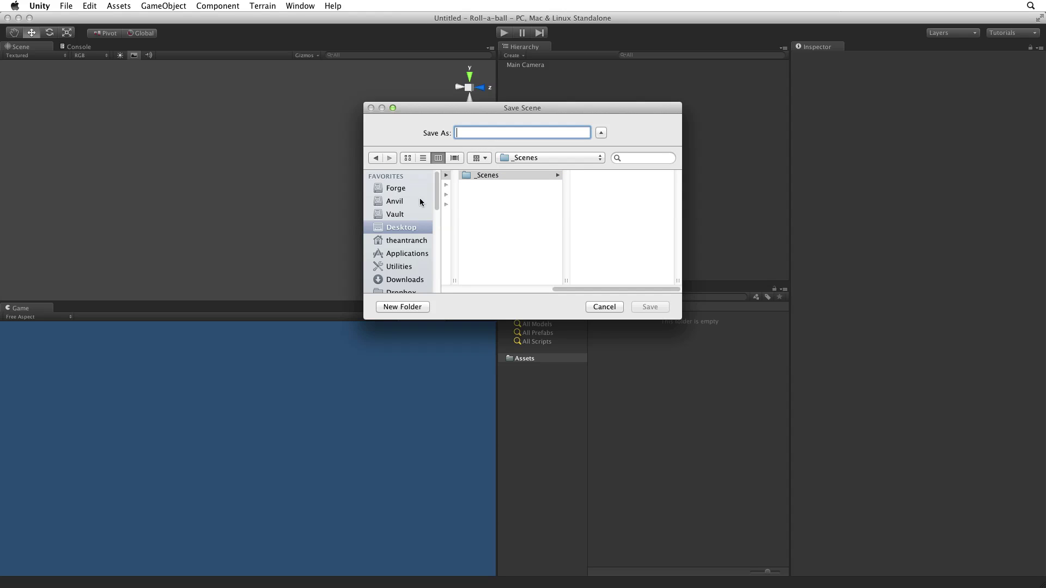
Save the scene as MiniGame and select it in the _Scenes folder.
{"action": "type", "text": "Mini"}
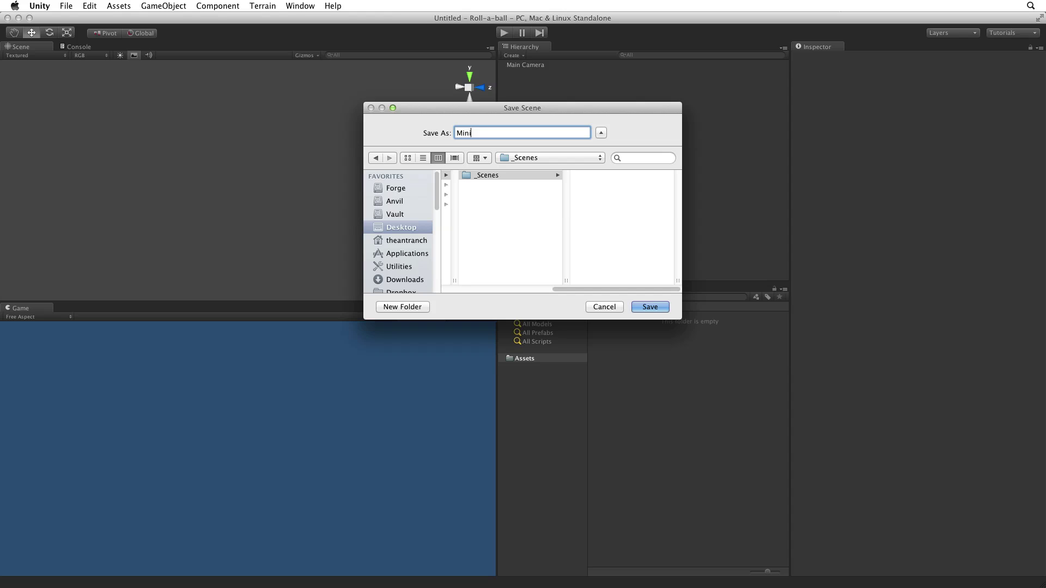
{"action": "type", "text": "Game"}
{"action": "key", "text": "Return"}
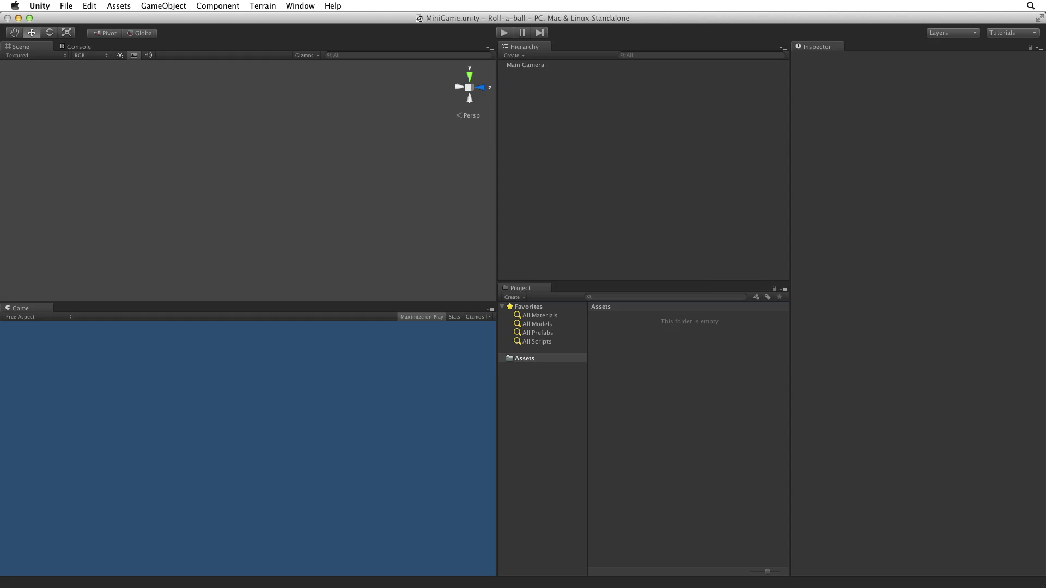
{"action": "left_click", "coordinate": [544, 368]}
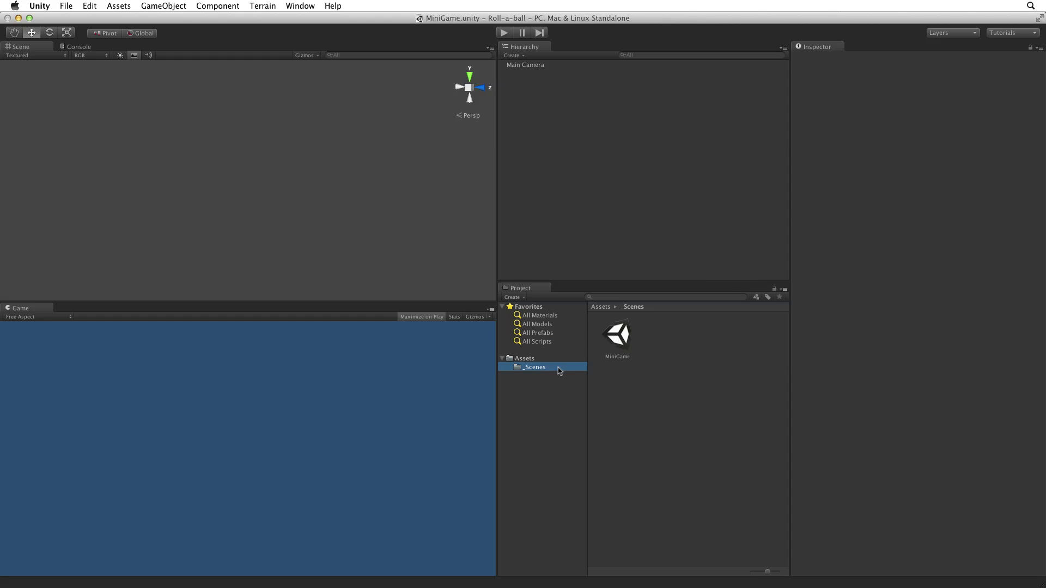
{"action": "left_click", "coordinate": [627, 346]}
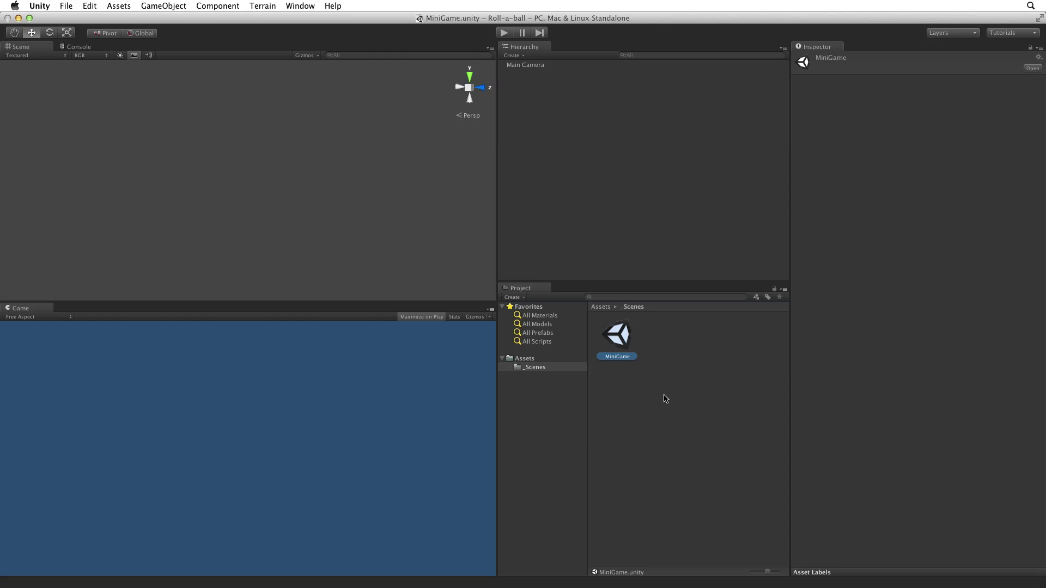
Add a new plane to the scene from the Hierarchy's Create list.
{"action": "left_click", "coordinate": [152, 7]}
{"action": "mouse_move", "coordinate": [168, 29]}
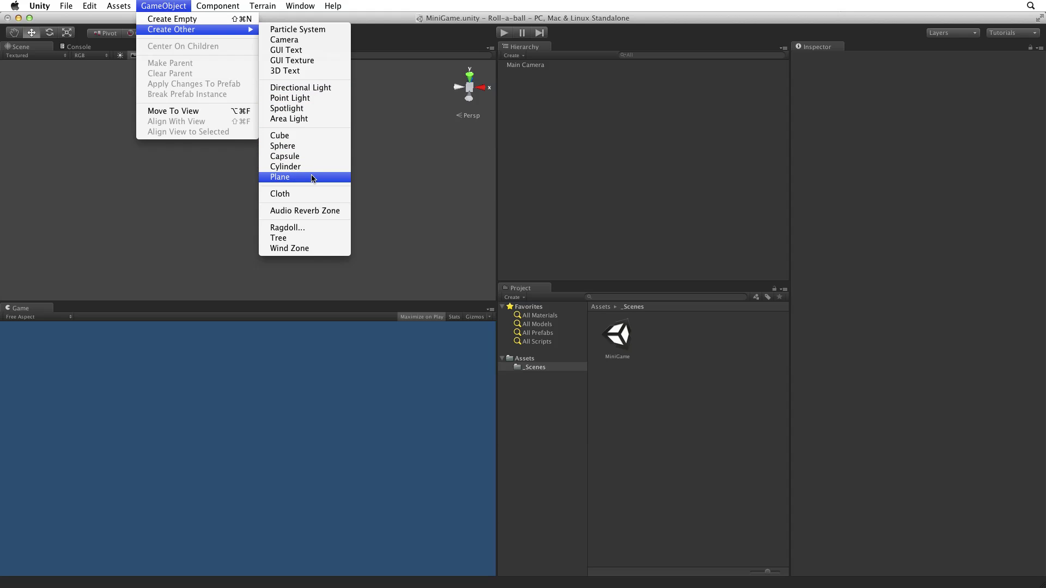
{"action": "left_click", "coordinate": [431, 115]}
{"action": "left_click", "coordinate": [513, 55]}
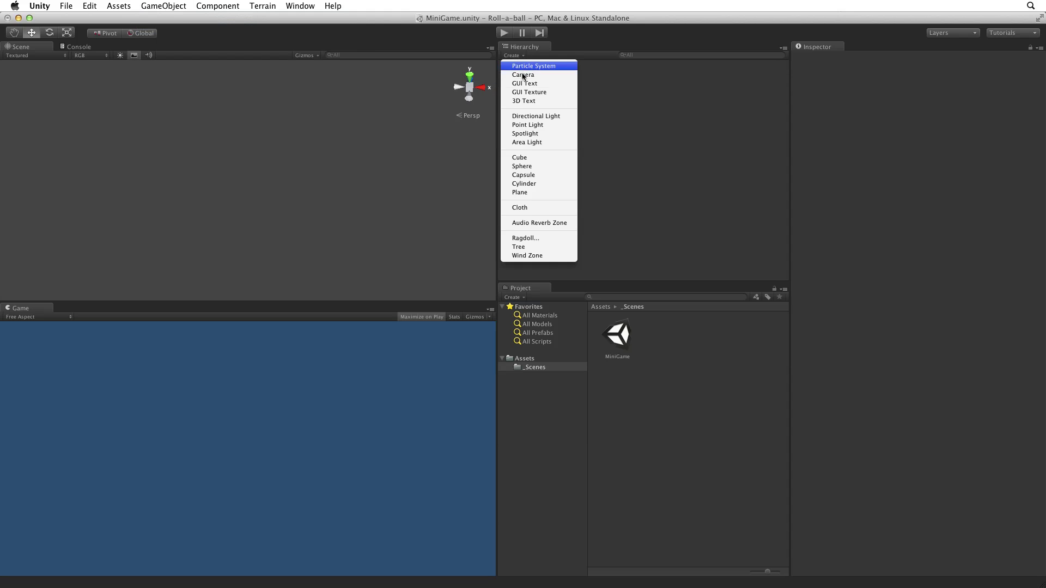
{"action": "left_click", "coordinate": [536, 193]}
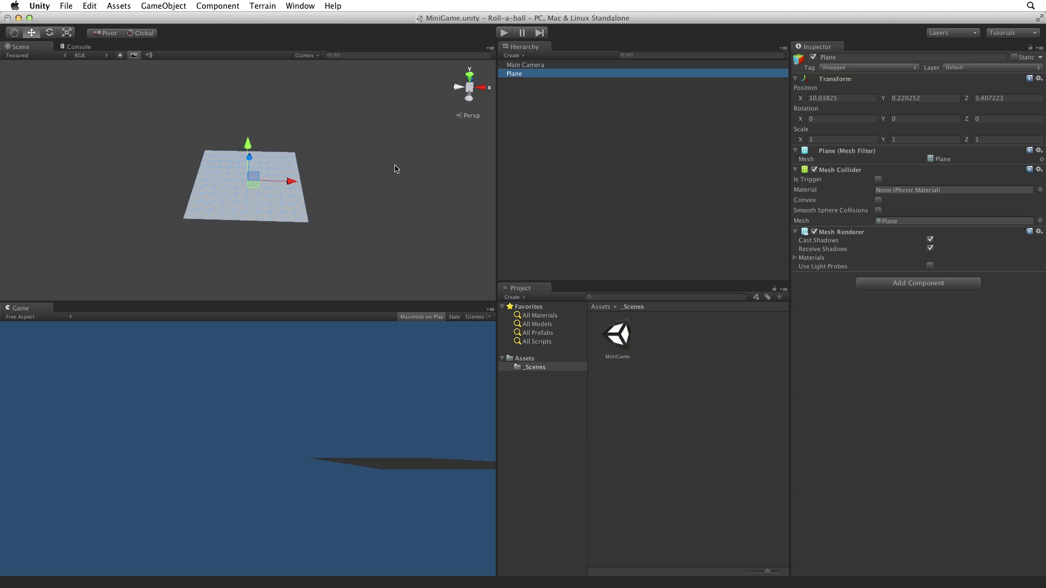
Rename the plane to Ground and reset its transform to position 0, 0, 0.
{"action": "key", "text": "Return"}
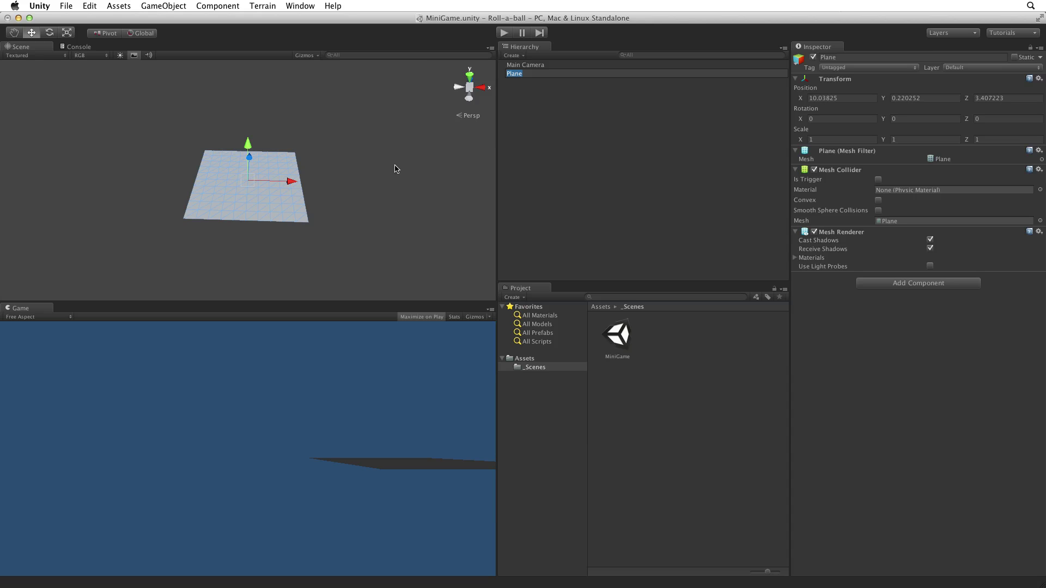
{"action": "type", "text": "Ground"}
{"action": "key", "text": "Return"}
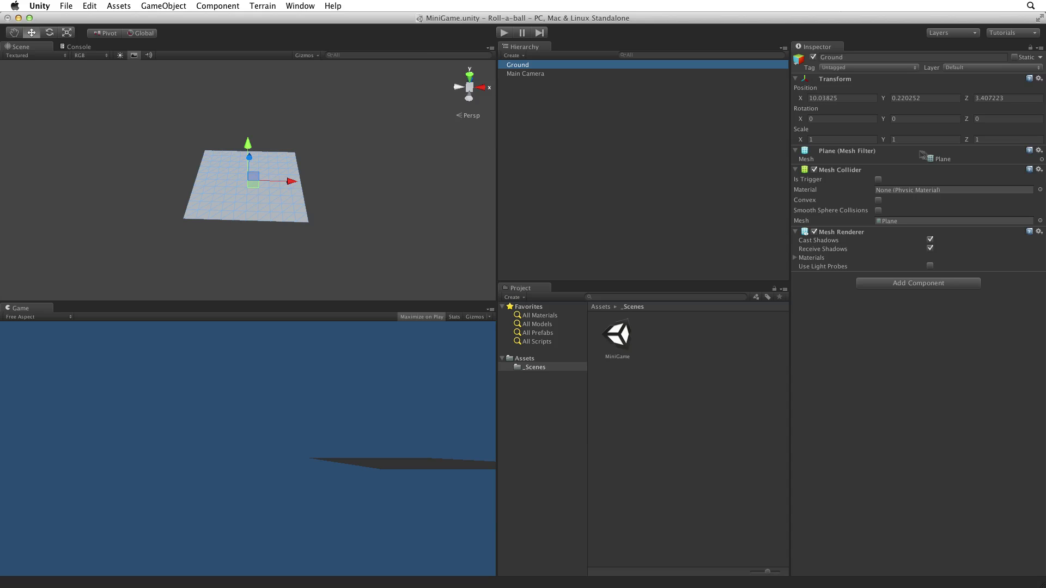
{"action": "left_click", "coordinate": [1039, 79]}
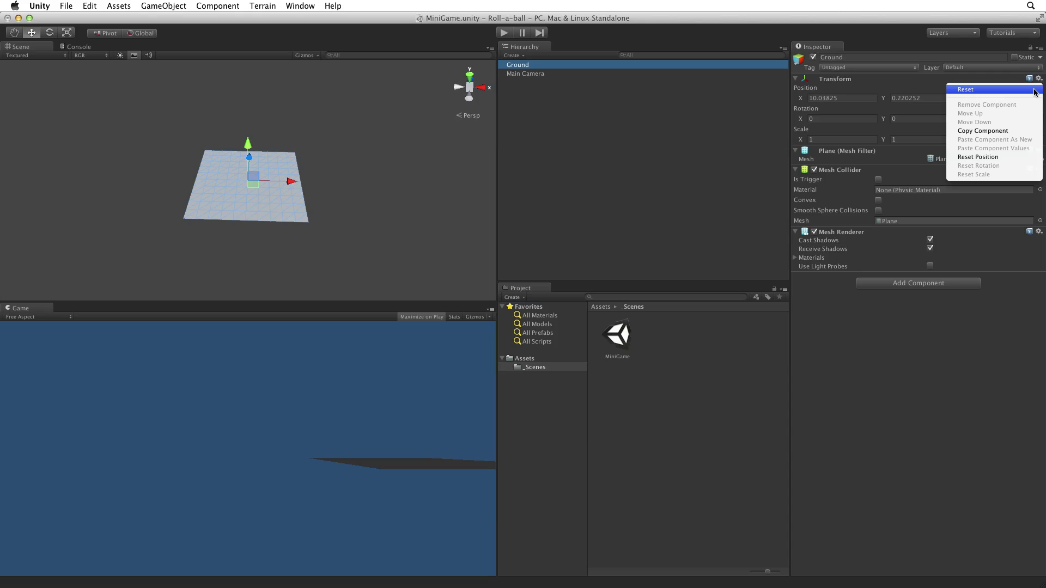
{"action": "left_click", "coordinate": [1034, 89]}
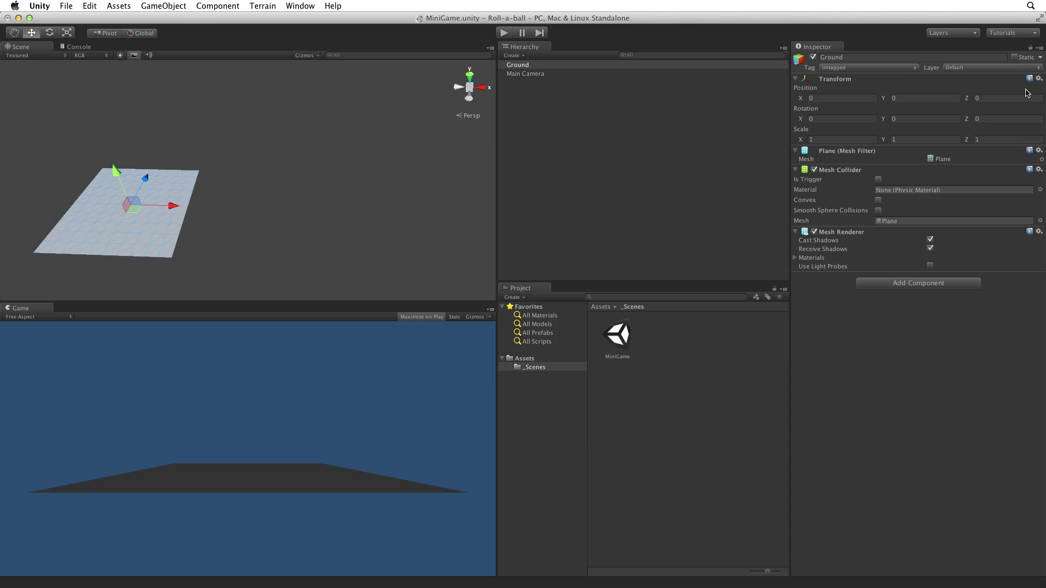
Frame the Ground plane and set its X and Z scale to 2.
{"action": "left_click", "coordinate": [90, 6]}
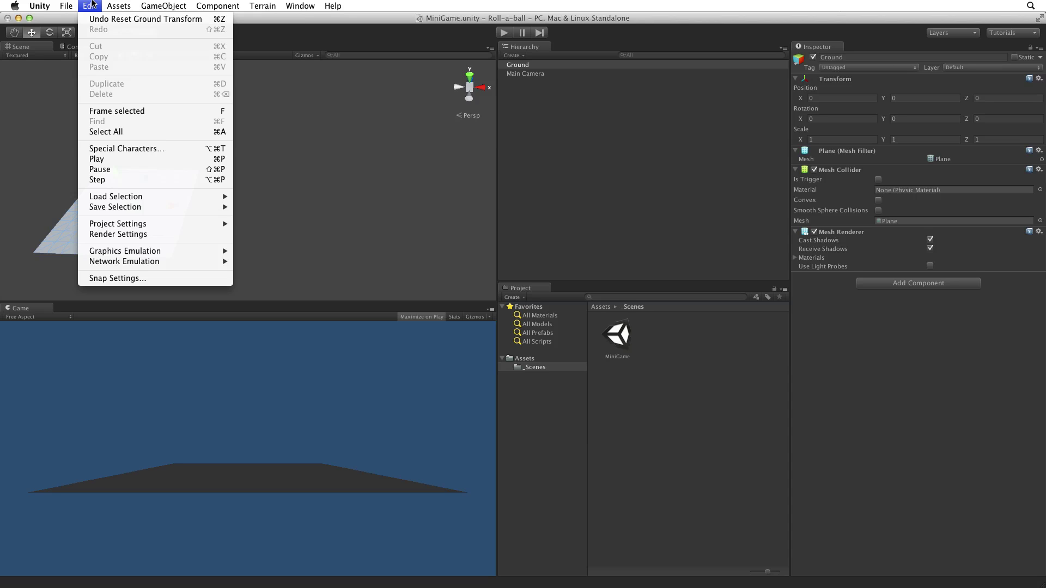
{"action": "left_click", "coordinate": [125, 111]}
{"action": "left_click_drag", "start_coordinate": [124, 112], "coordinate": [121, 123], "text": "alt"}
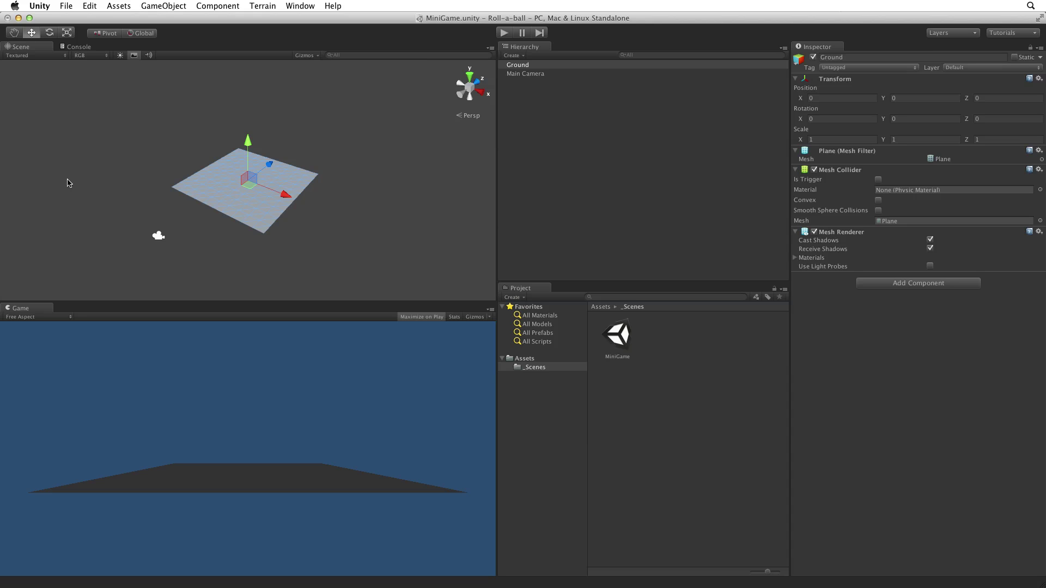
{"action": "left_click", "coordinate": [67, 32]}
{"action": "left_click_drag", "start_coordinate": [284, 194], "coordinate": [356, 220]}
{"action": "left_click_drag", "start_coordinate": [271, 163], "coordinate": [300, 150]}
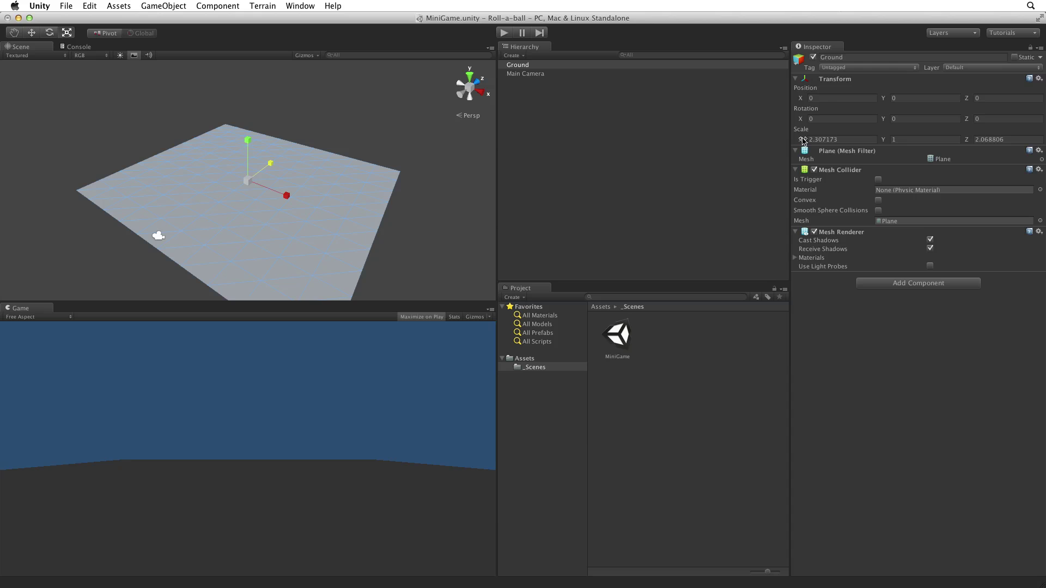
{"action": "mouse_move", "coordinate": [803, 140]}
{"action": "left_mouse_down"}
{"action": "mouse_move", "coordinate": [817, 141]}
{"action": "mouse_move", "coordinate": [803, 140]}
{"action": "left_mouse_up"}
{"action": "left_click_drag", "start_coordinate": [967, 141], "coordinate": [978, 141]}
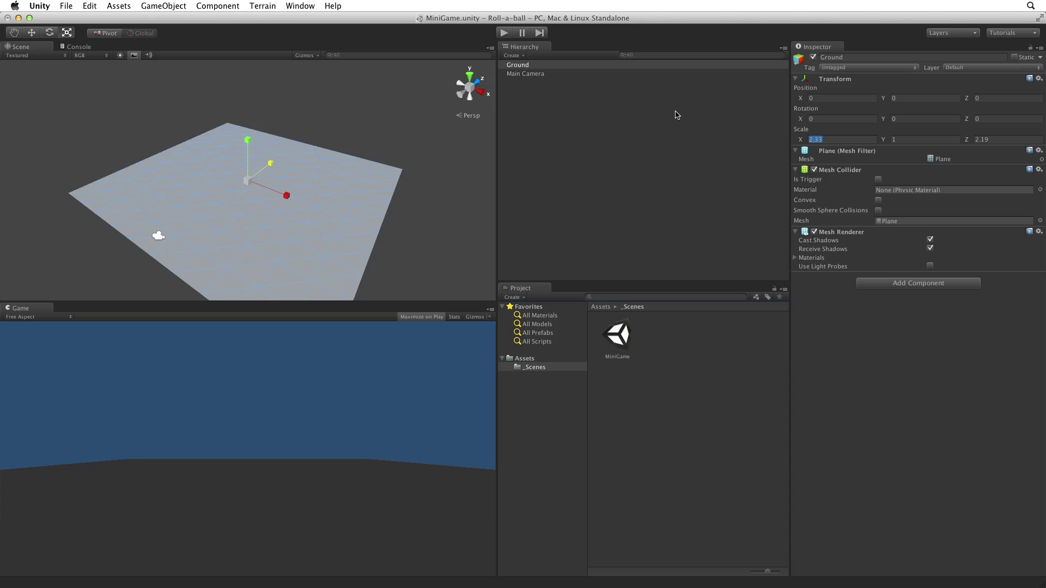
{"action": "type", "text": "2"}
{"action": "key", "text": "Tab"}
{"action": "key", "text": "Tab"}
{"action": "type", "text": "2"}
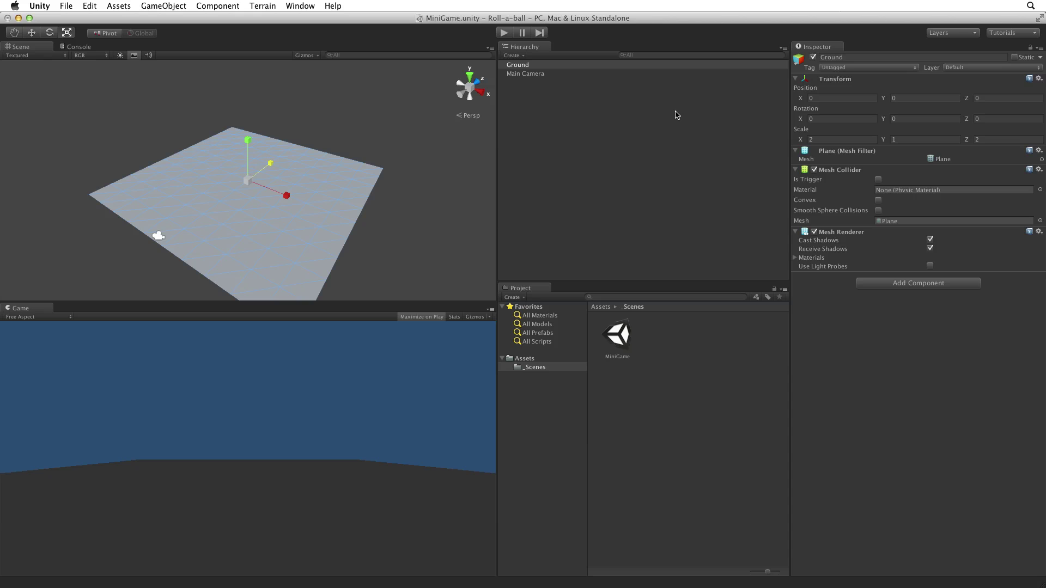
Set Ground's Y scale back to 1, leaving a 2, 1, 2 scale.
{"action": "left_click_drag", "start_coordinate": [101, 188], "coordinate": [185, 171], "text": "alt"}
{"action": "left_click_drag", "start_coordinate": [248, 139], "coordinate": [226, 235]}
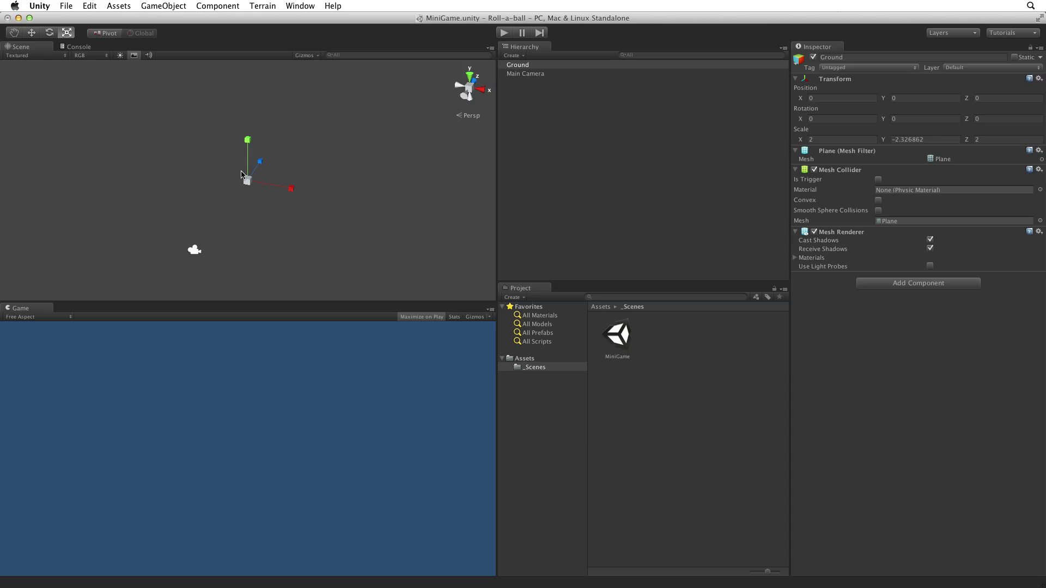
{"action": "left_click", "coordinate": [921, 139]}
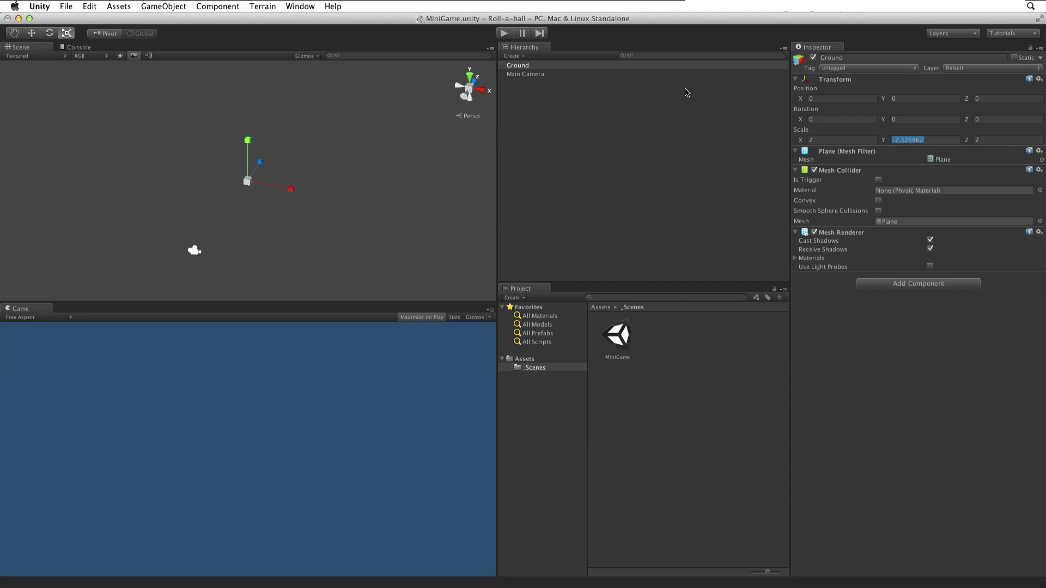
{"action": "type", "text": "1"}
{"action": "key", "text": "Return"}
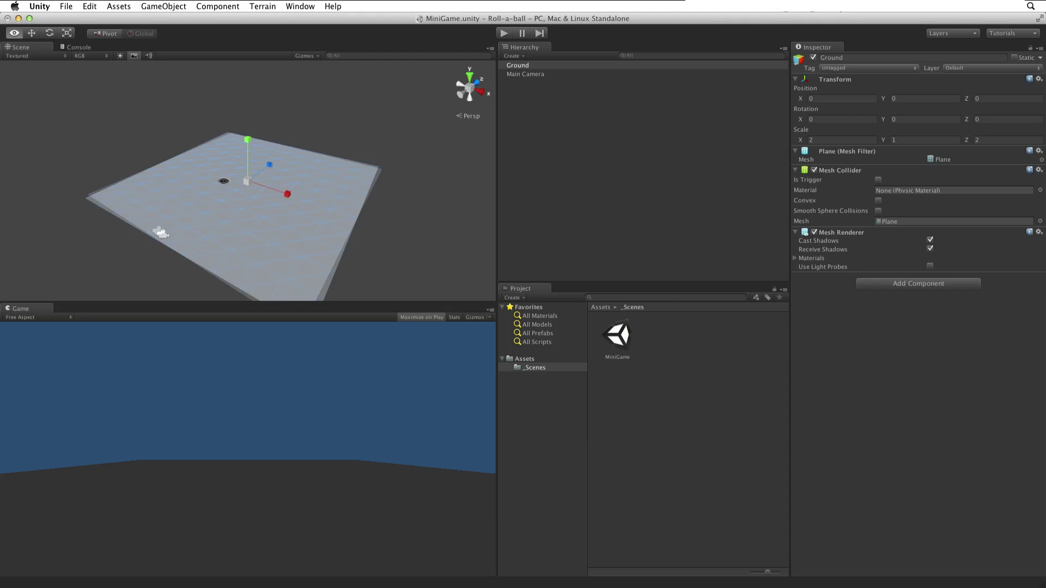
{"action": "left_click_drag", "start_coordinate": [224, 181], "coordinate": [157, 197], "text": "alt"}
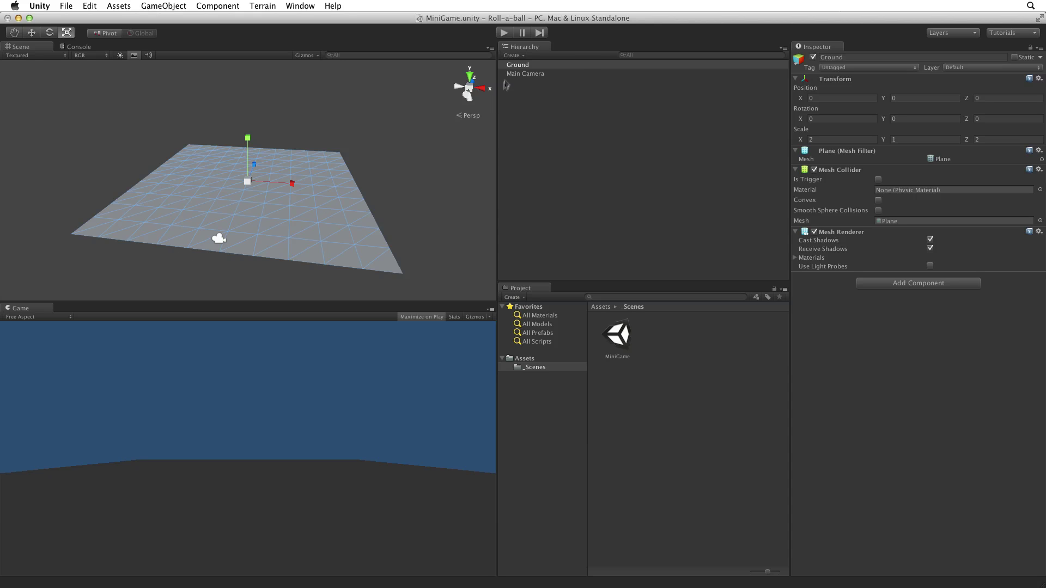
Add a sphere named Player and reset its transform to the origin.
{"action": "left_click", "coordinate": [513, 55]}
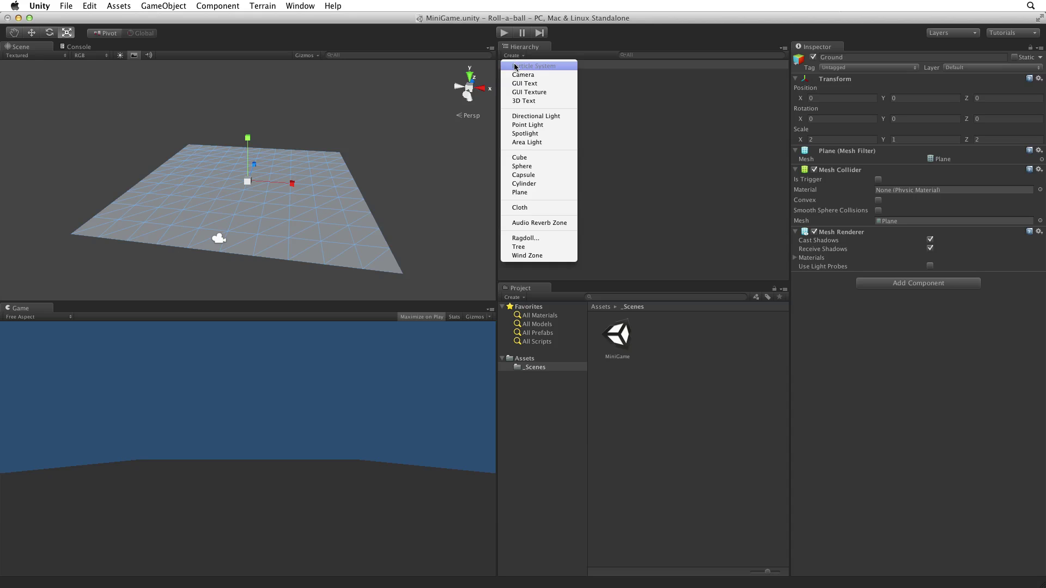
{"action": "left_click", "coordinate": [543, 167]}
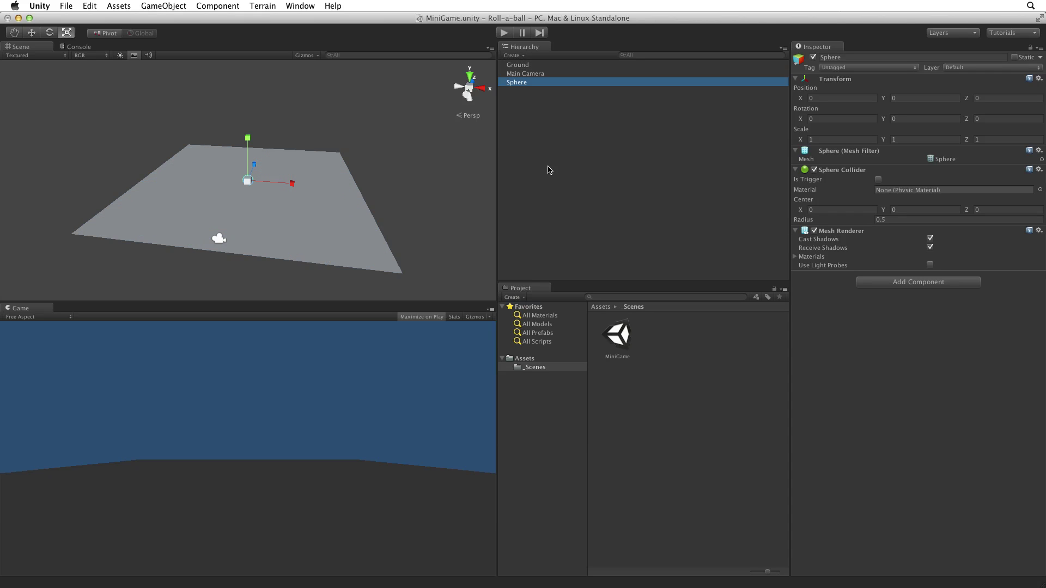
{"action": "key", "text": "Return"}
{"action": "type", "text": "Player"}
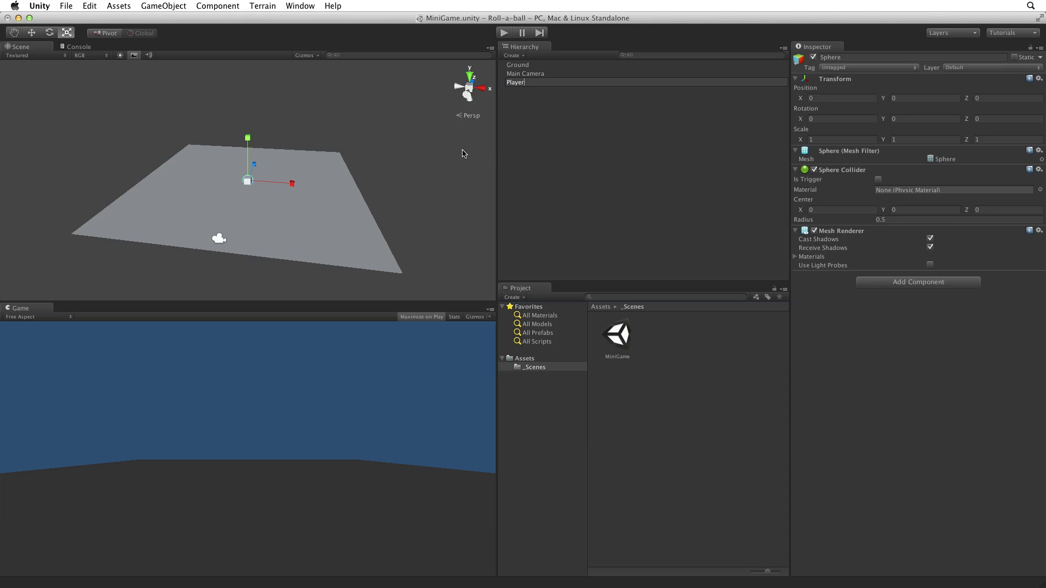
{"action": "key", "text": "Return"}
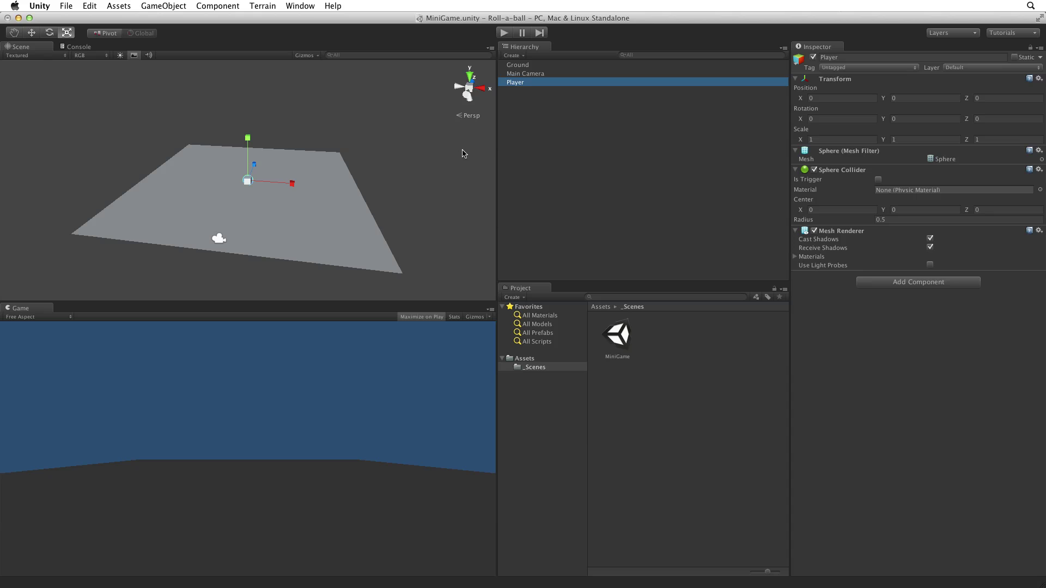
{"action": "left_click", "coordinate": [1039, 78]}
{"action": "left_click", "coordinate": [1019, 90]}
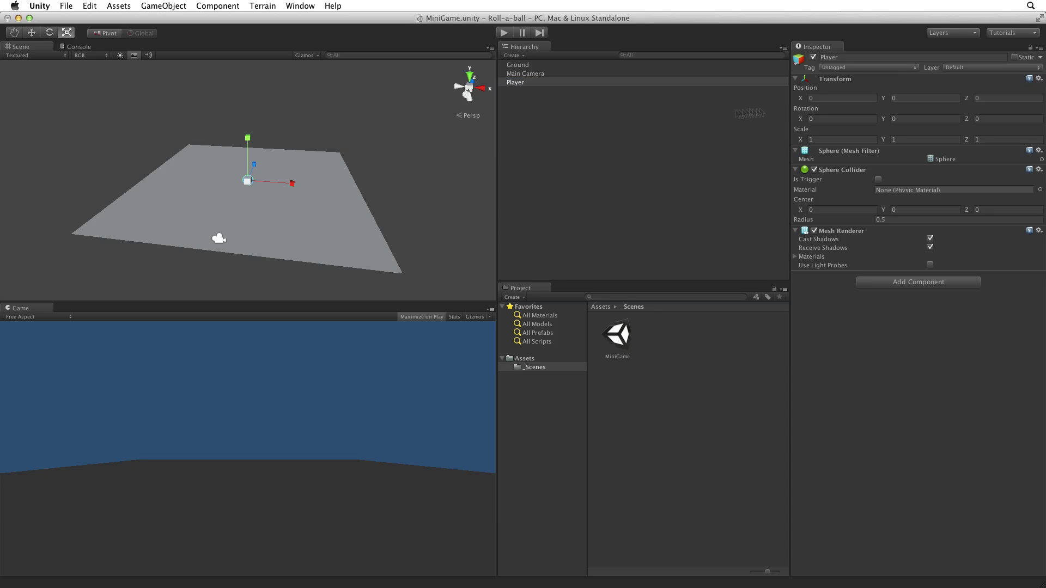
Frame the Player sphere in the Scene view and orbit around it.
{"action": "left_click", "coordinate": [90, 6]}
{"action": "left_click", "coordinate": [130, 110]}
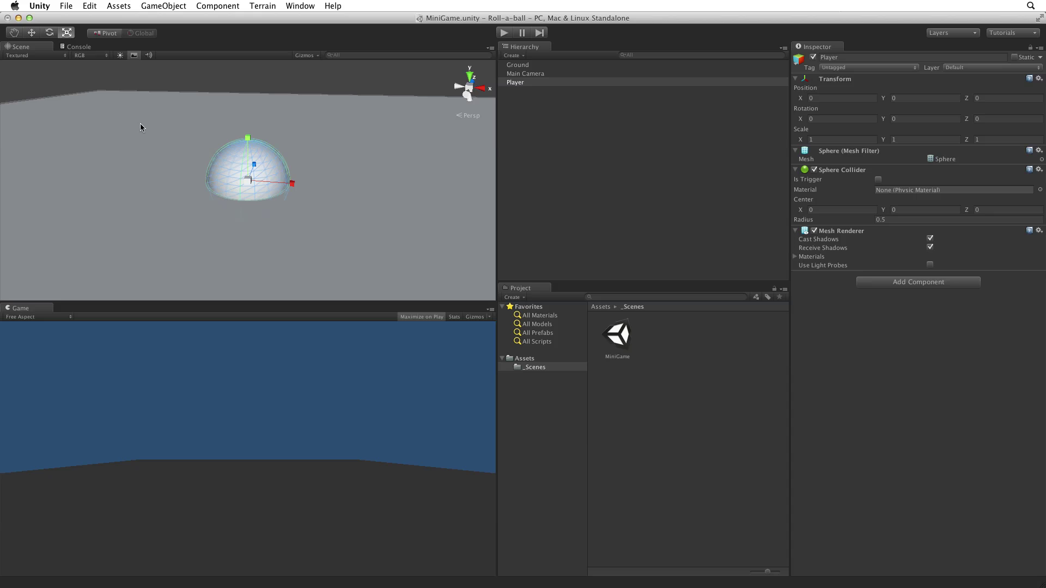
{"action": "key", "text": "w"}
{"action": "left_click_drag", "start_coordinate": [140, 128], "coordinate": [244, 198], "text": "alt"}
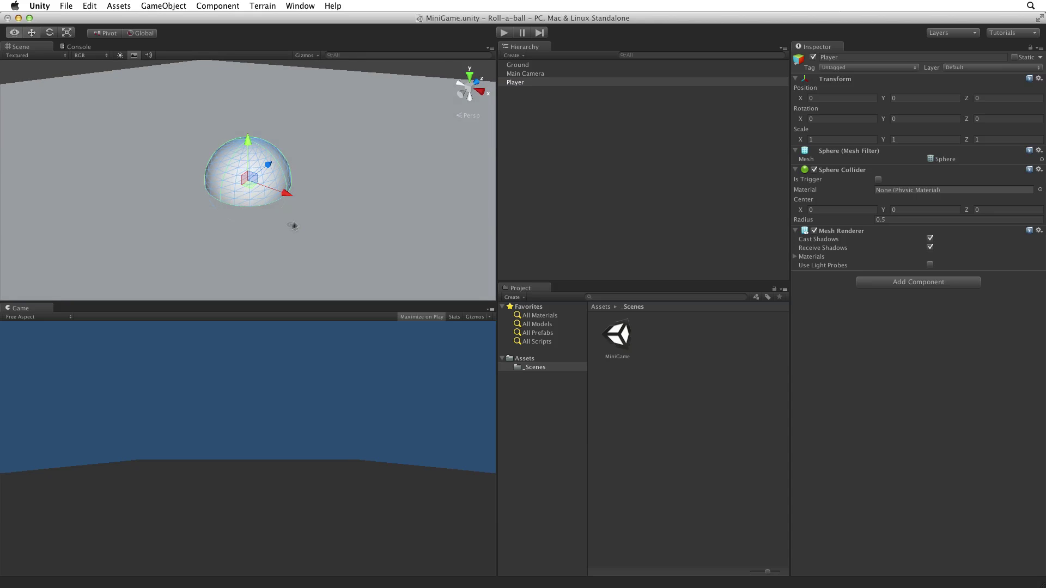
{"action": "mouse_move", "coordinate": [292, 226]}
{"action": "left_mouse_down", "text": "alt"}
{"action": "mouse_move", "coordinate": [304, 208]}
{"action": "mouse_move", "coordinate": [312, 217]}
{"action": "left_mouse_up", "text": "alt"}
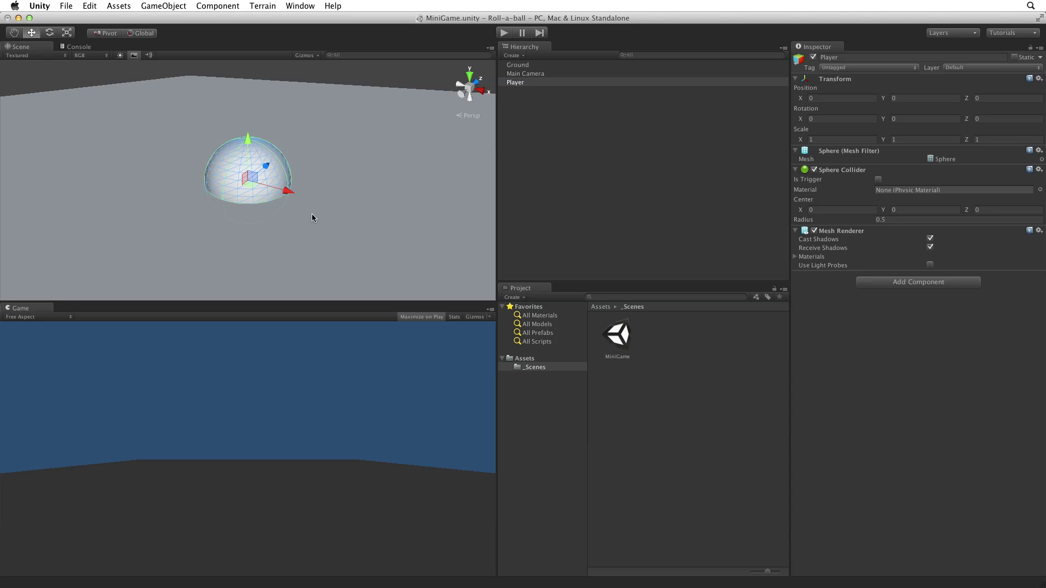
{"action": "left_click_drag", "start_coordinate": [311, 218], "coordinate": [395, 173], "text": "alt"}
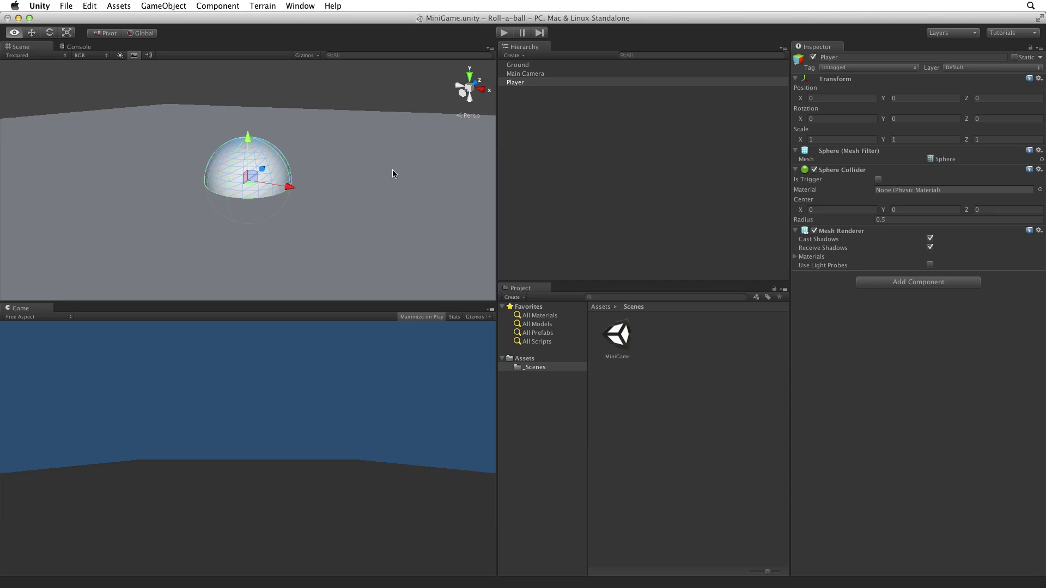
Raise Player to Position Y 0.5 so it rests on the Ground.
{"action": "key", "text": "w"}
{"action": "left_click", "coordinate": [895, 98]}
{"action": "type", "text": "0.5"}
{"action": "key", "text": "Return"}
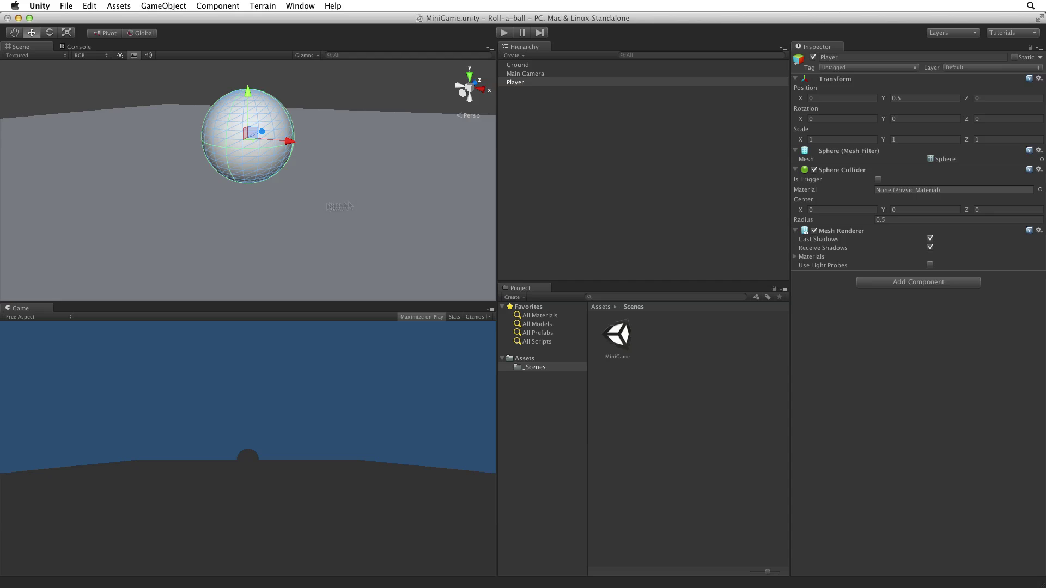
{"action": "left_click_drag", "start_coordinate": [327, 173], "coordinate": [295, 206], "text": "alt"}
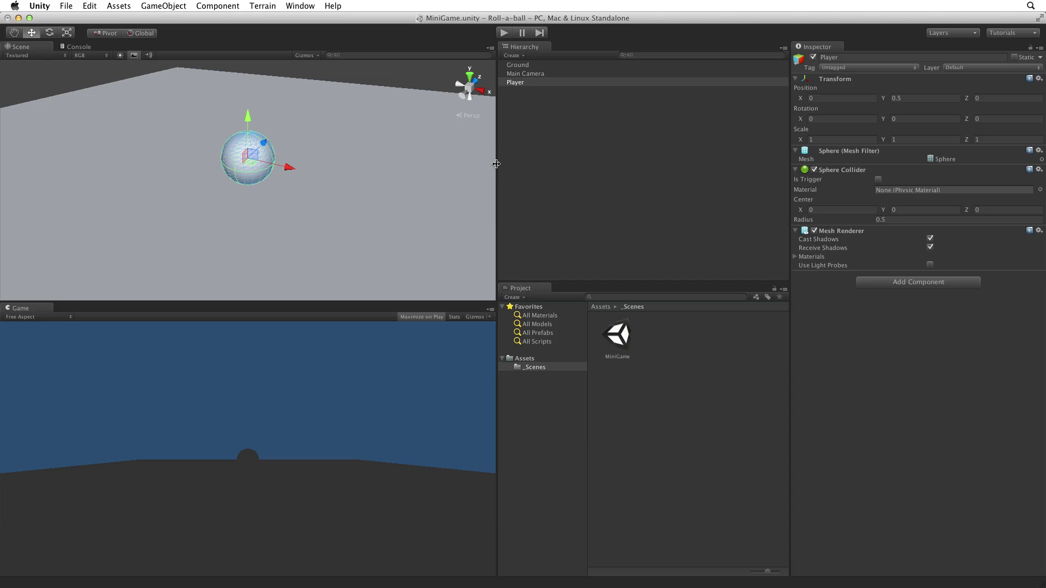
Add a directional light named Main Light and reset its transform.
{"action": "left_click", "coordinate": [514, 55]}
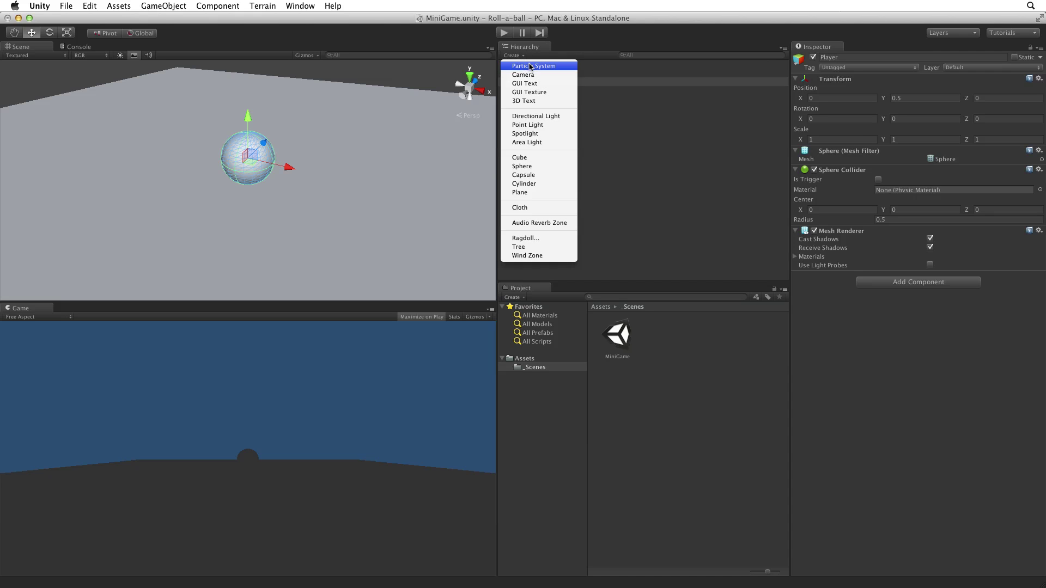
{"action": "left_click", "coordinate": [550, 117]}
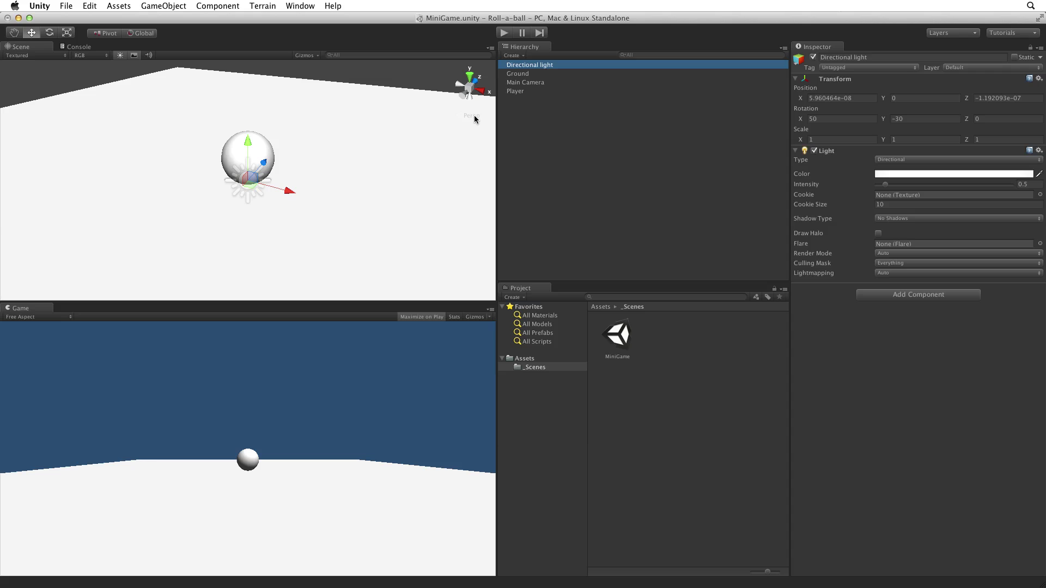
{"action": "key", "text": "Return"}
{"action": "type", "text": "Main Light"}
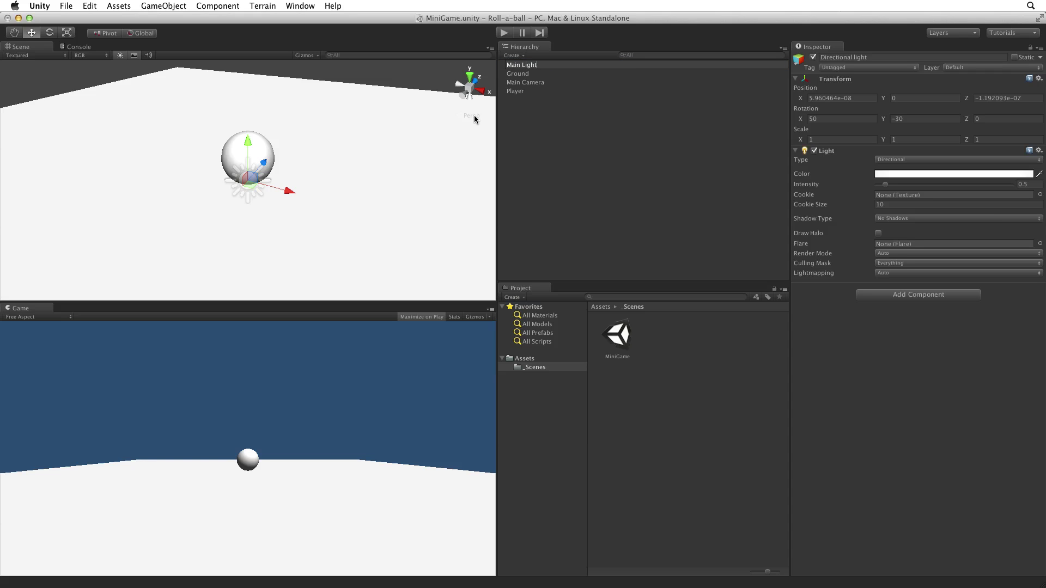
{"action": "key", "text": "Return"}
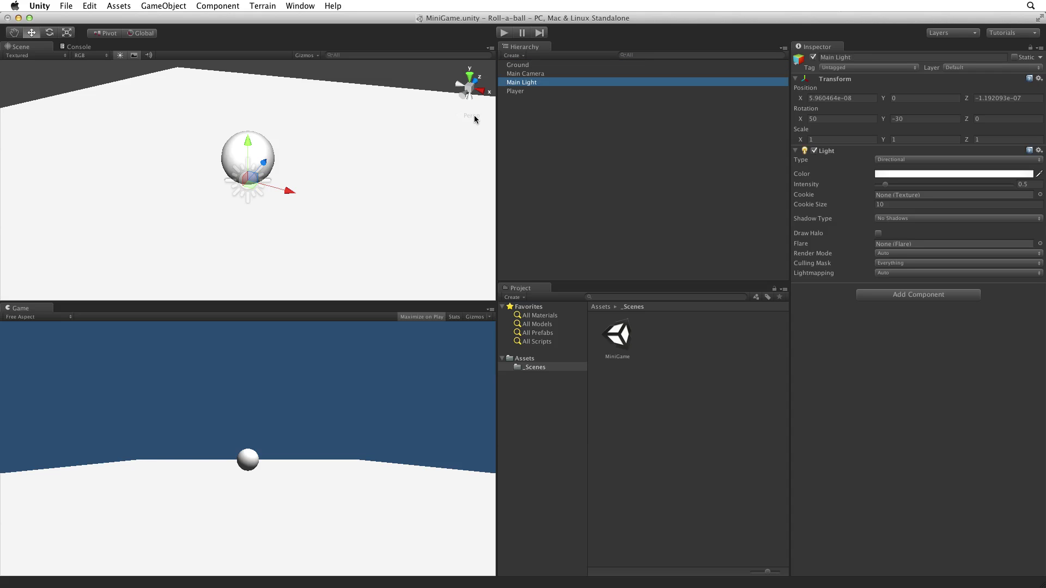
{"action": "left_click", "coordinate": [1039, 78]}
{"action": "left_click", "coordinate": [1031, 90]}
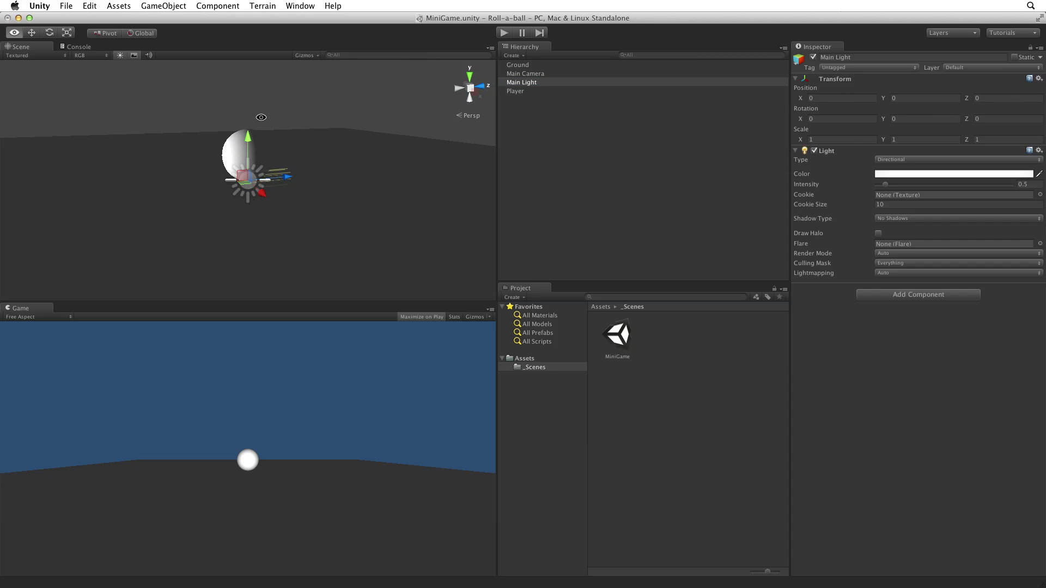
Angle Main Light to Rotation X 30 and Y 60.
{"action": "left_click_drag", "start_coordinate": [349, 169], "coordinate": [306, 124], "text": "alt"}
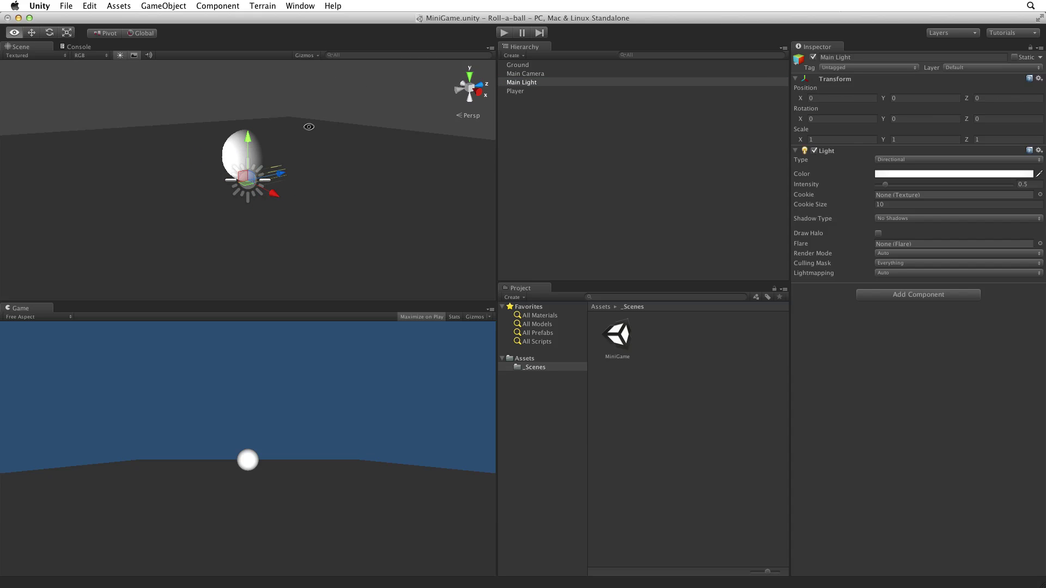
{"action": "left_click", "coordinate": [814, 119]}
{"action": "type", "text": "30"}
{"action": "key", "text": "Return"}
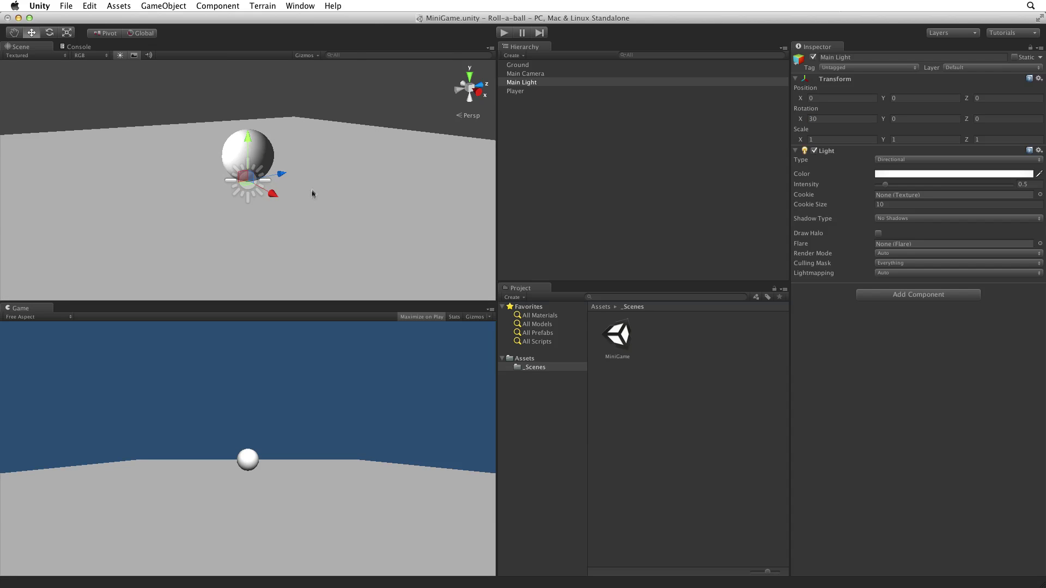
{"action": "left_click_drag", "start_coordinate": [313, 194], "coordinate": [430, 201], "text": "alt"}
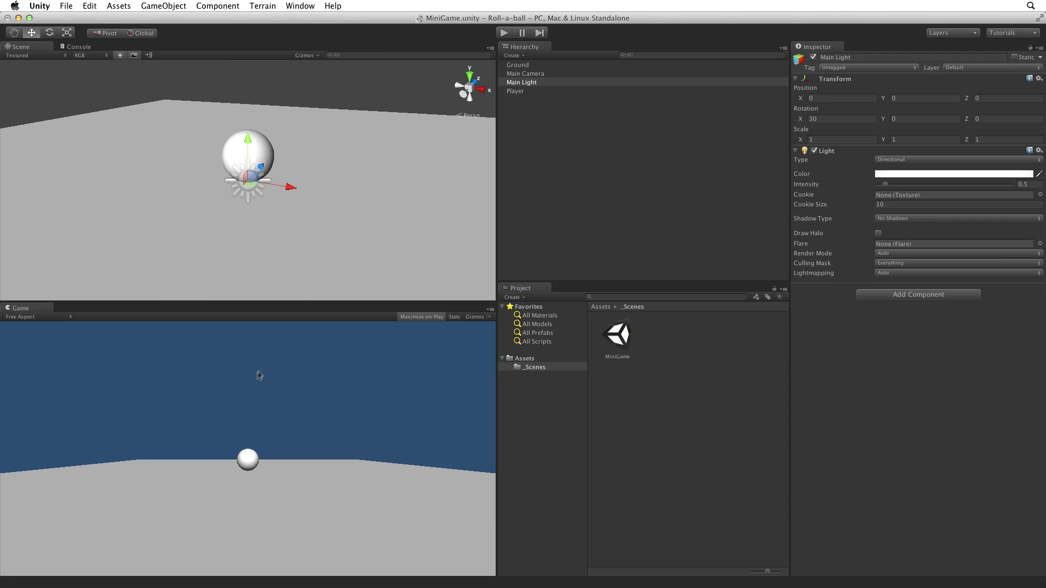
{"action": "key", "text": "Tab"}
{"action": "type", "text": "60"}
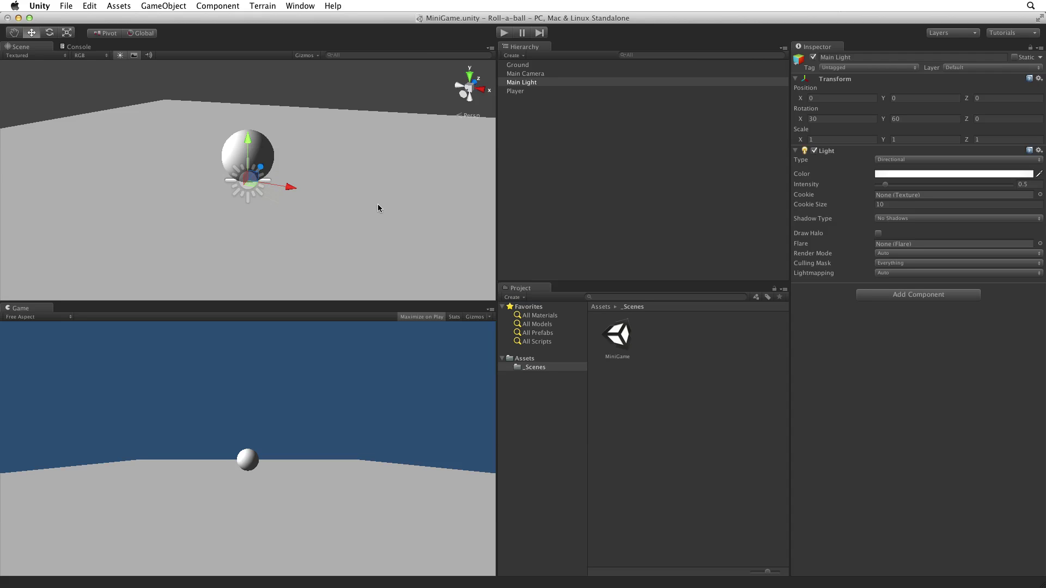
Give Main Light Soft Shadows at Very High Resolution.
{"action": "left_click", "coordinate": [916, 219]}
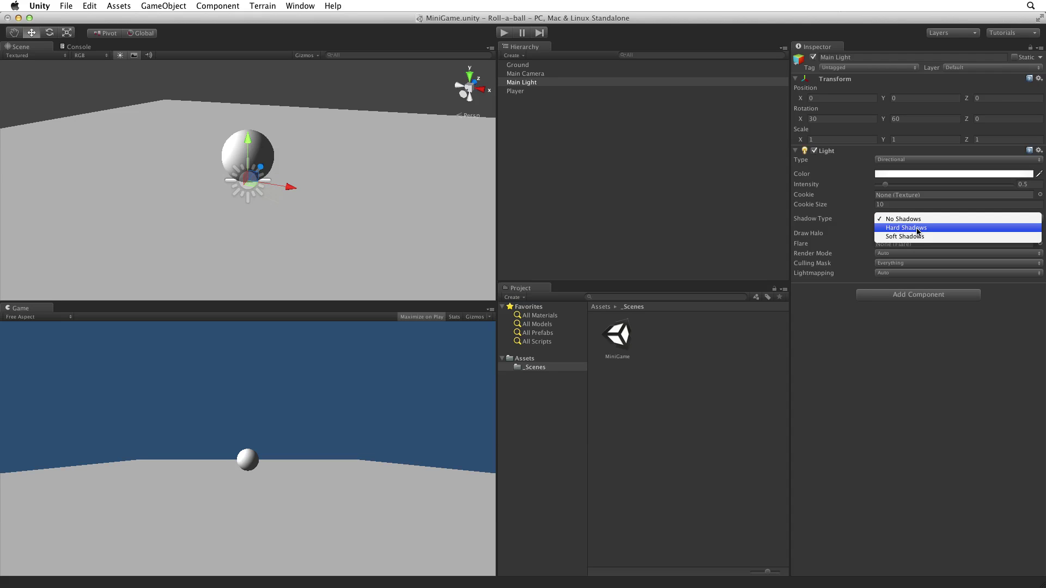
{"action": "left_click", "coordinate": [919, 236]}
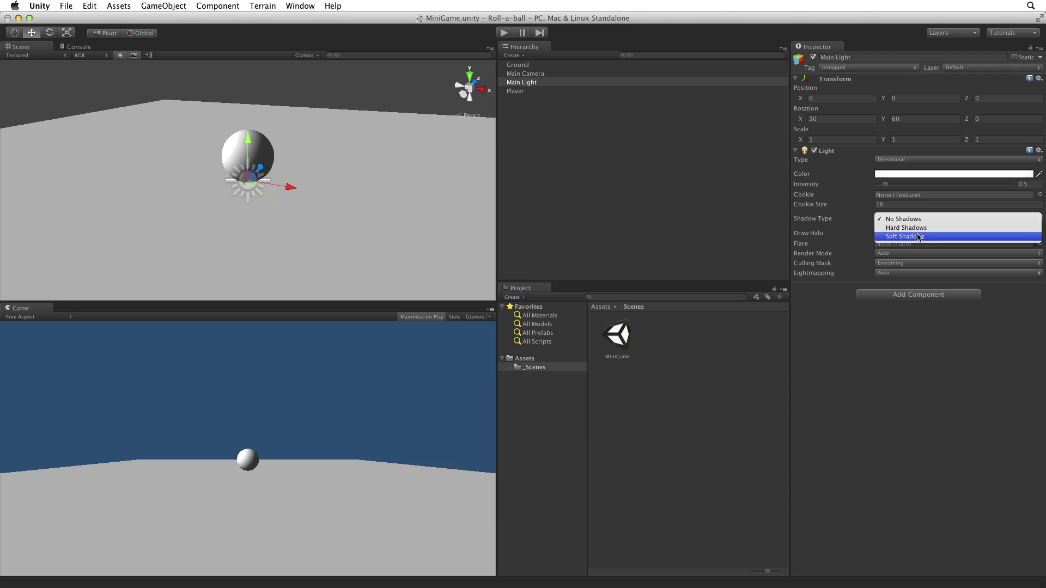
{"action": "left_click", "coordinate": [914, 241]}
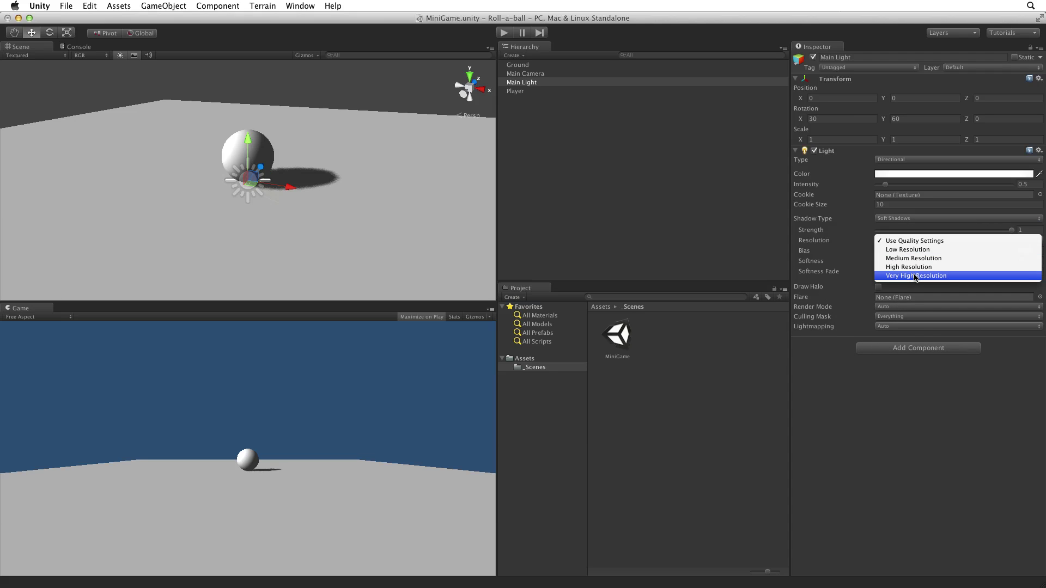
{"action": "left_click", "coordinate": [916, 276]}
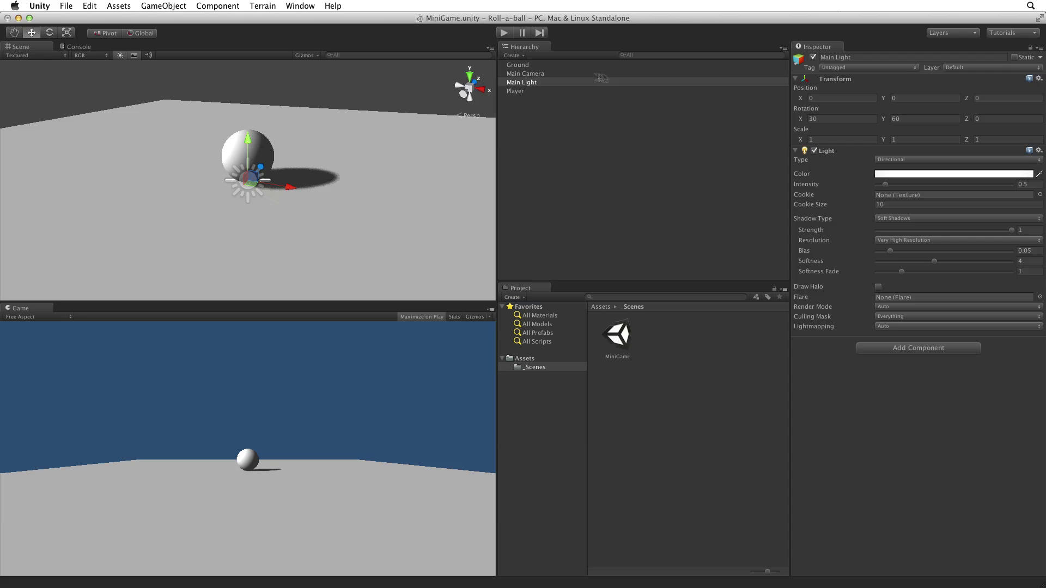
Duplicate Main Light and rename the copy Fill Light.
{"action": "left_click", "coordinate": [521, 82]}
{"action": "left_click", "coordinate": [90, 6]}
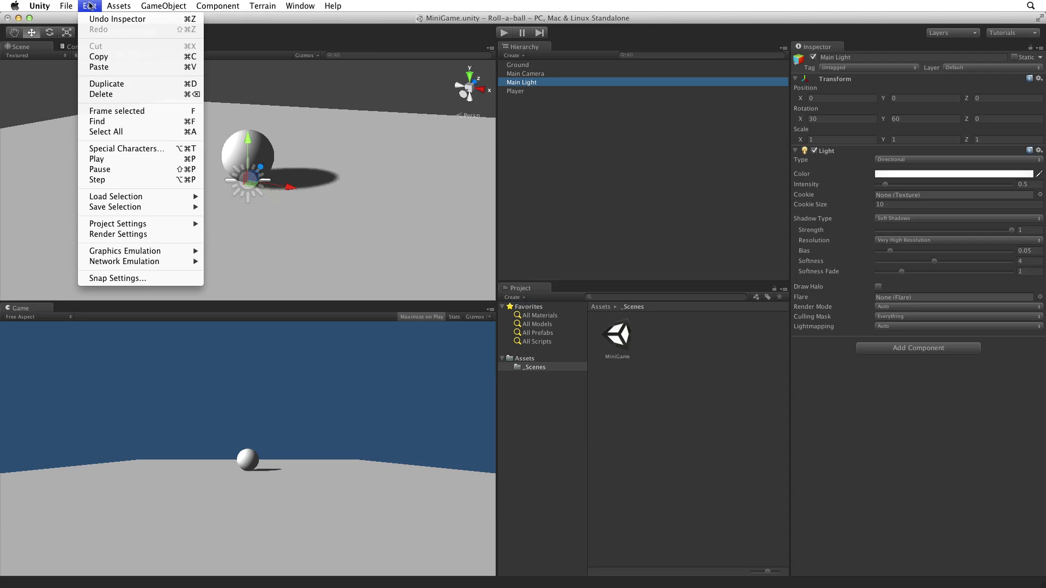
{"action": "left_click", "coordinate": [124, 85]}
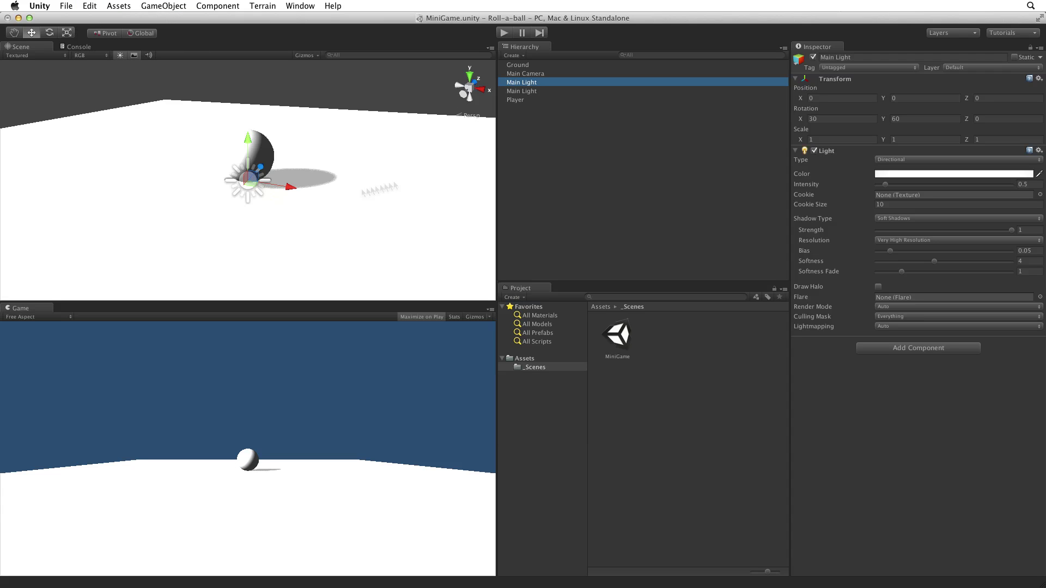
{"action": "left_click", "coordinate": [514, 85]}
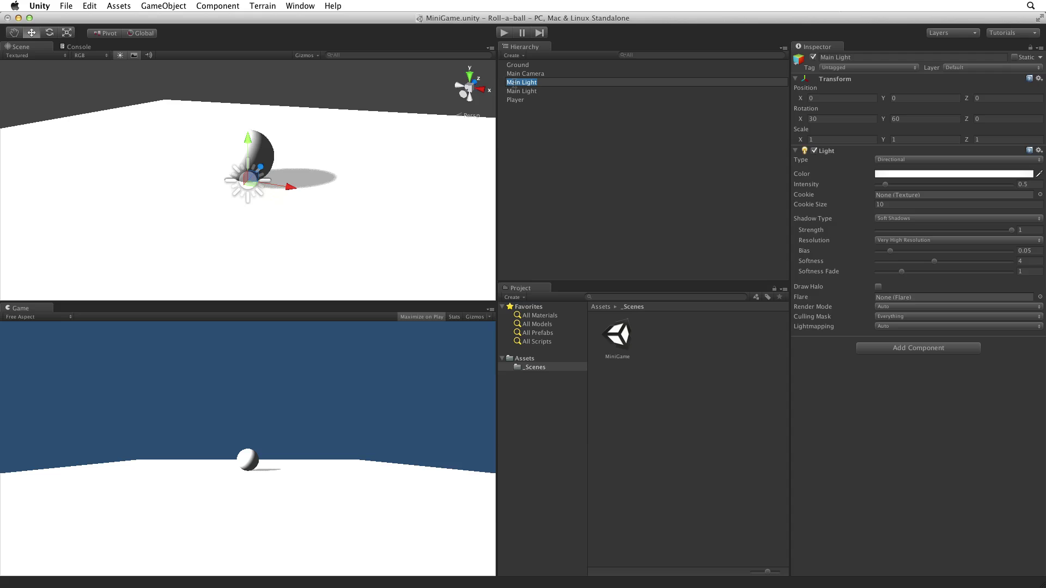
{"action": "double_click", "coordinate": [515, 85]}
{"action": "type", "text": "Fill"}
{"action": "key", "text": "Return"}
Set Fill Light's rotation to X -30 and Y -60.
{"action": "left_click", "coordinate": [834, 119]}
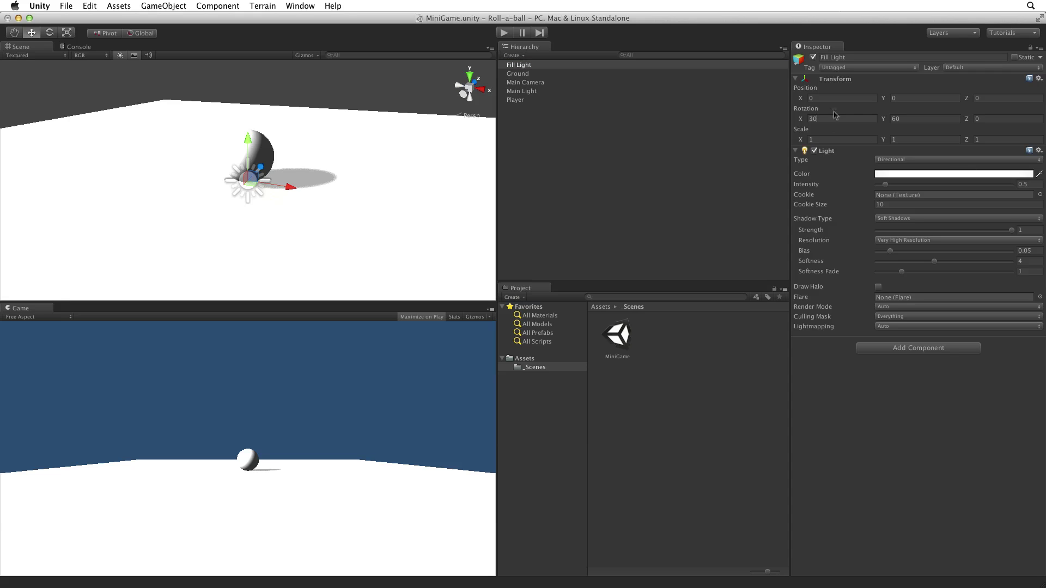
{"action": "type", "text": "-"}
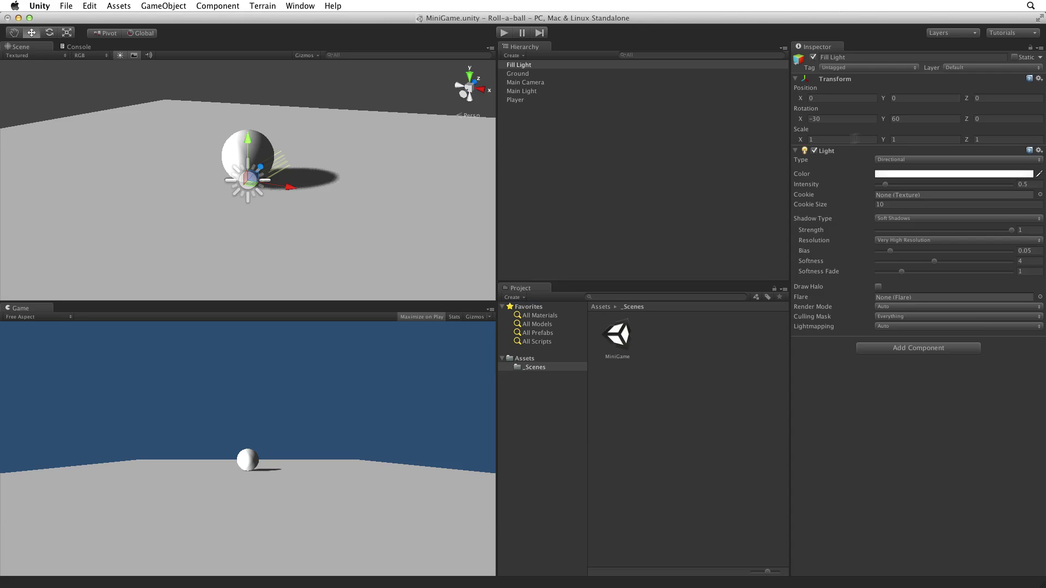
{"action": "left_click", "coordinate": [922, 118]}
{"action": "type", "text": "-"}
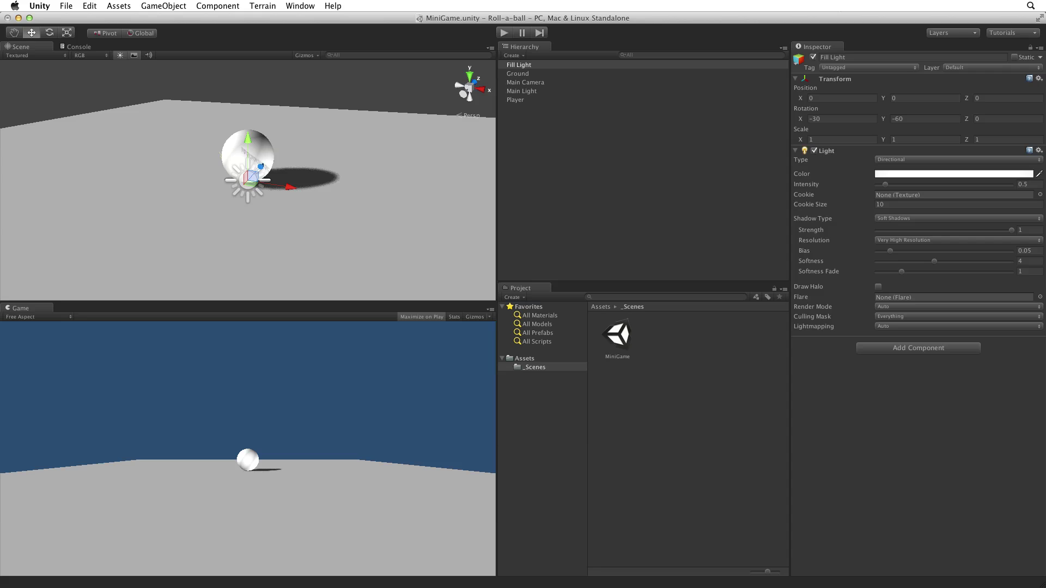
Tint Fill Light a pale cyan in the colour picker.
{"action": "left_click", "coordinate": [937, 174]}
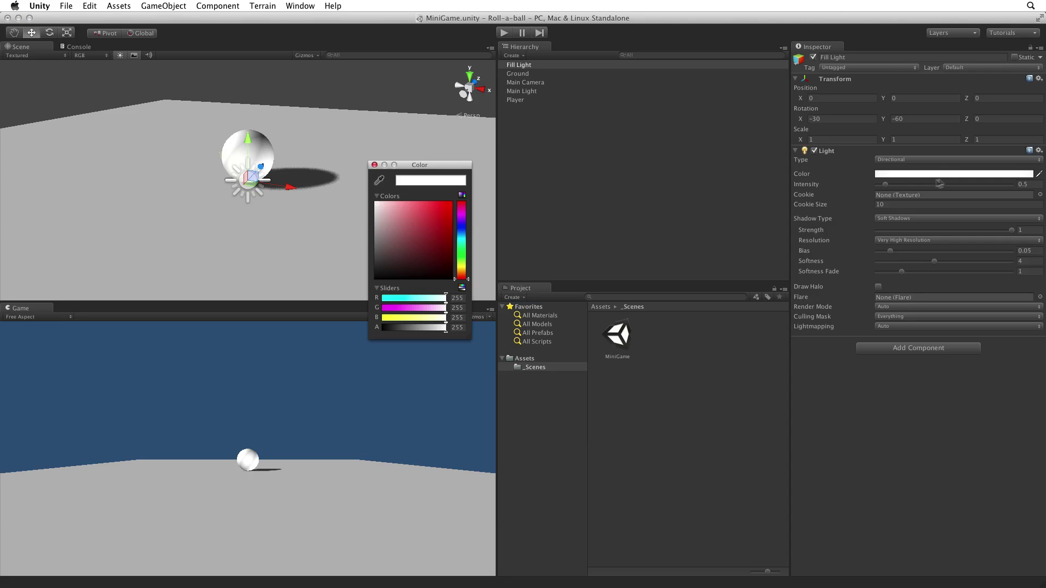
{"action": "left_click", "coordinate": [422, 299]}
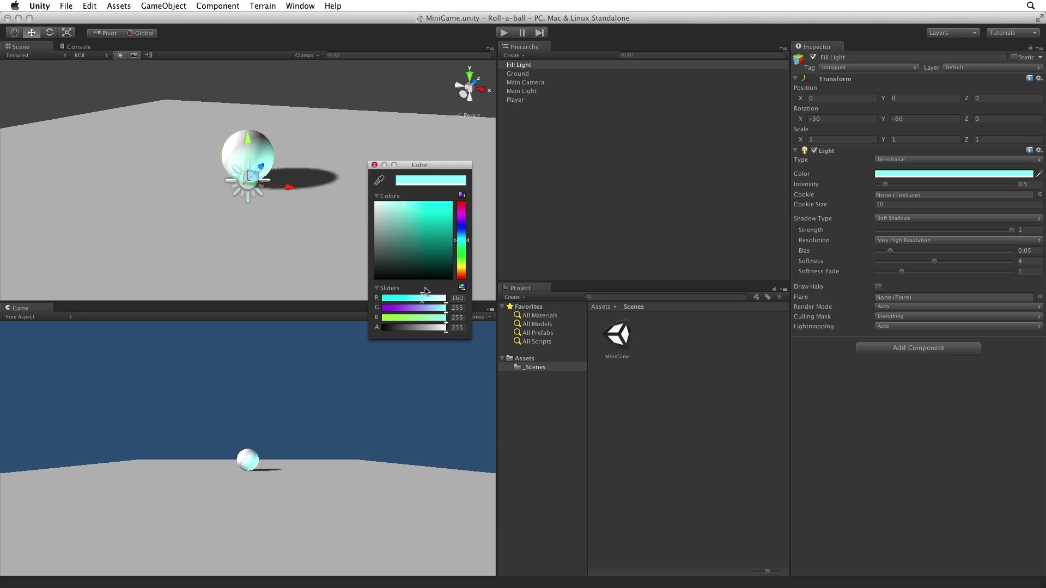
{"action": "left_click", "coordinate": [424, 299]}
{"action": "left_click", "coordinate": [375, 164]}
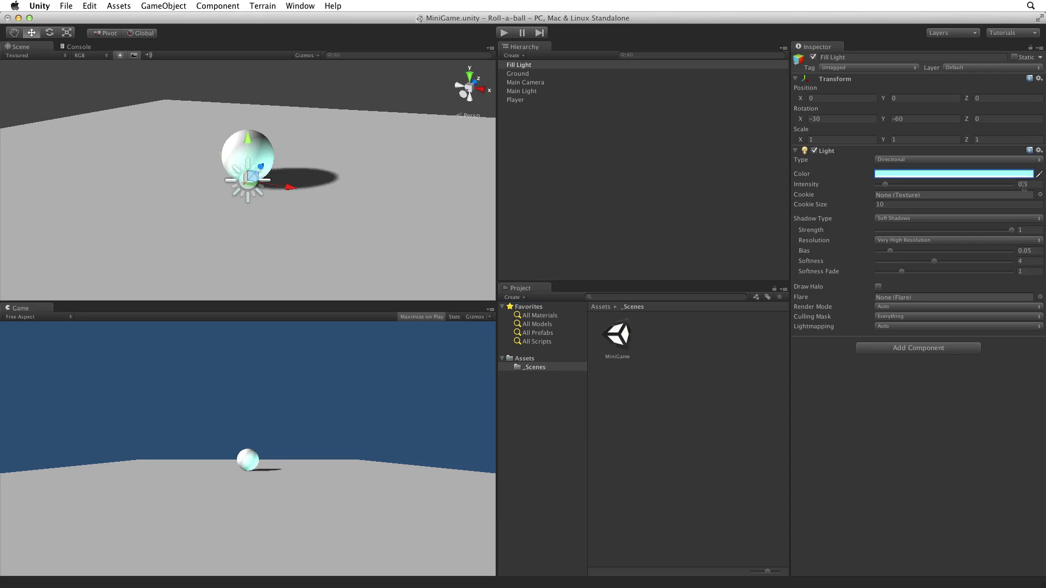
Set Fill Light's intensity to 0.1 and Shadow Type to No Shadows.
{"action": "left_click", "coordinate": [1035, 185]}
{"action": "key", "text": "BackSpace"}
{"action": "type", "text": "1"}
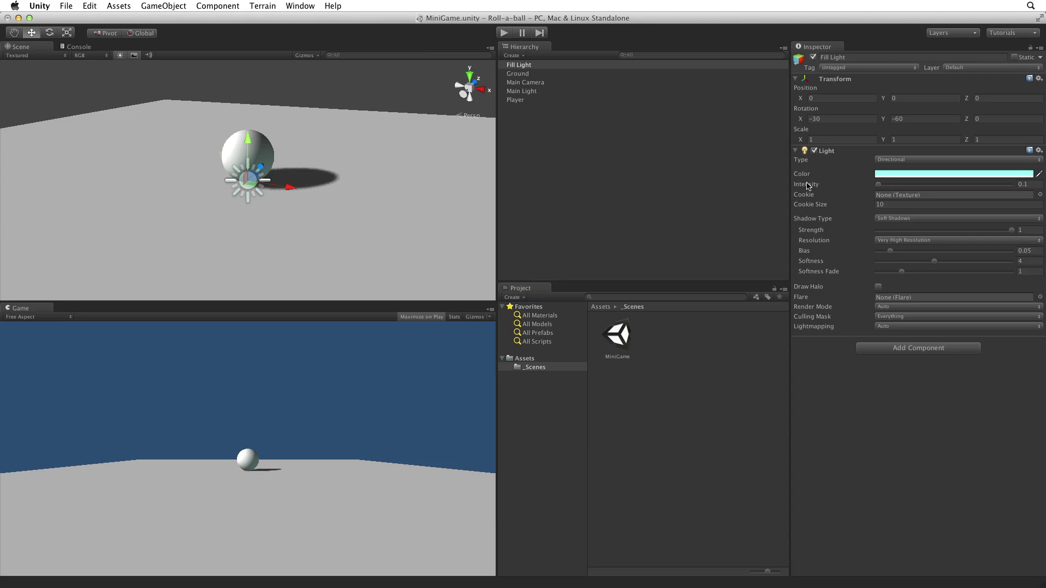
{"action": "left_click", "coordinate": [894, 219]}
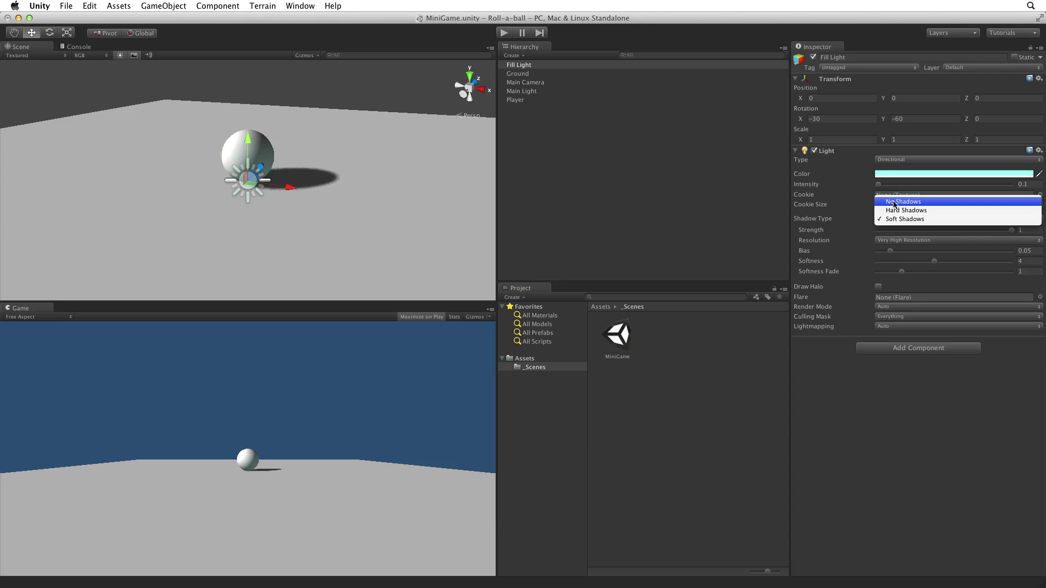
{"action": "key", "text": "Escape"}
{"action": "left_click", "coordinate": [894, 219]}
{"action": "left_click", "coordinate": [894, 199]}
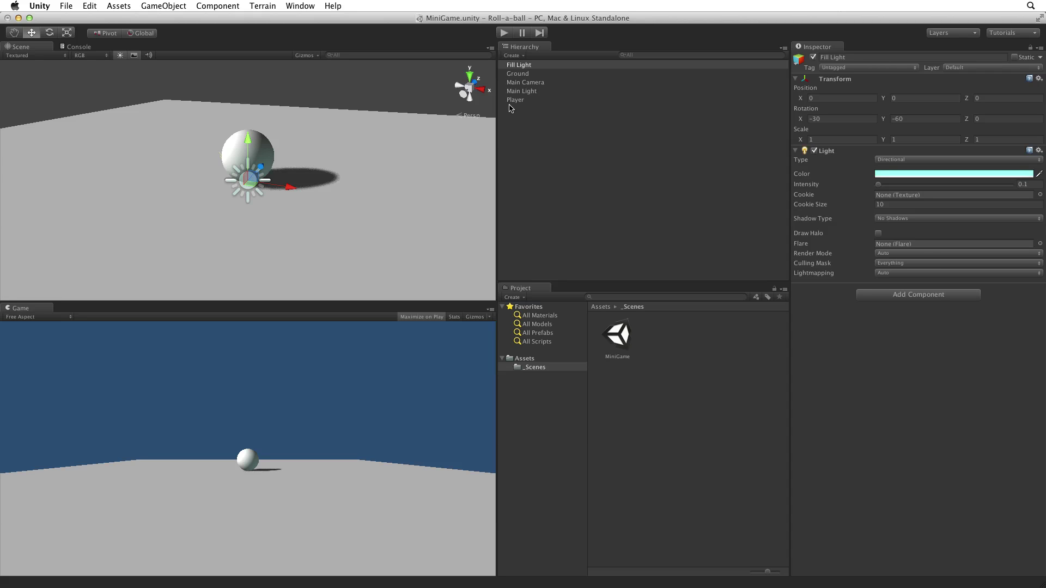
{"action": "left_click", "coordinate": [514, 298]}
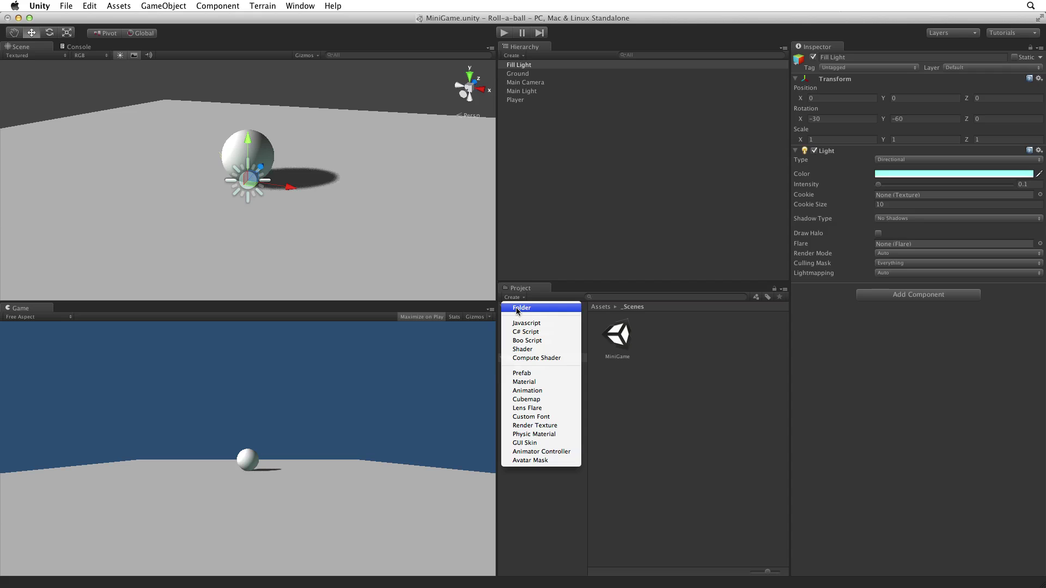
{"action": "left_click", "coordinate": [511, 108]}
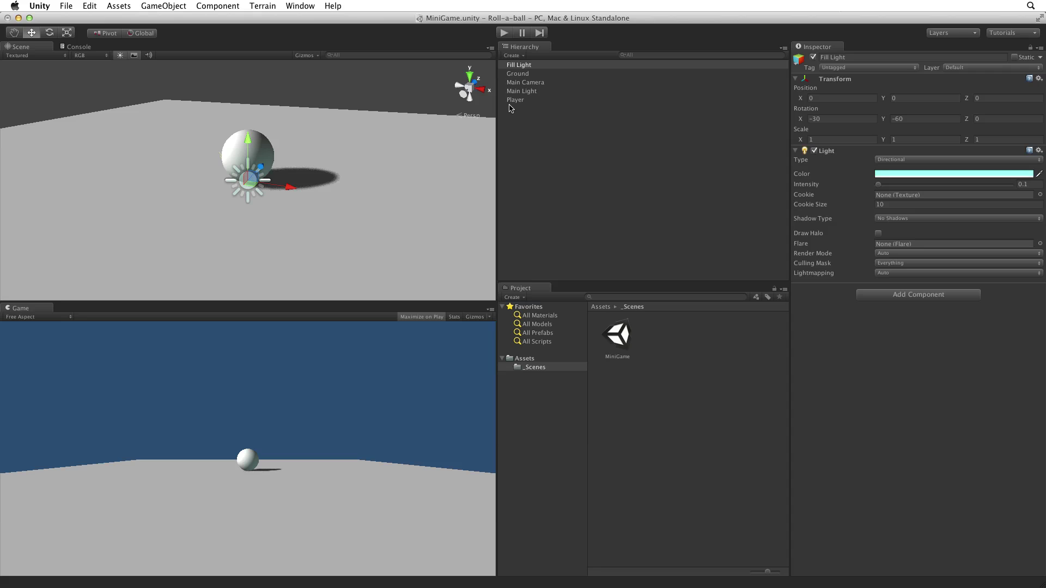
Create an empty object named Lighting and reset its transform to the origin.
{"action": "left_click", "coordinate": [157, 7]}
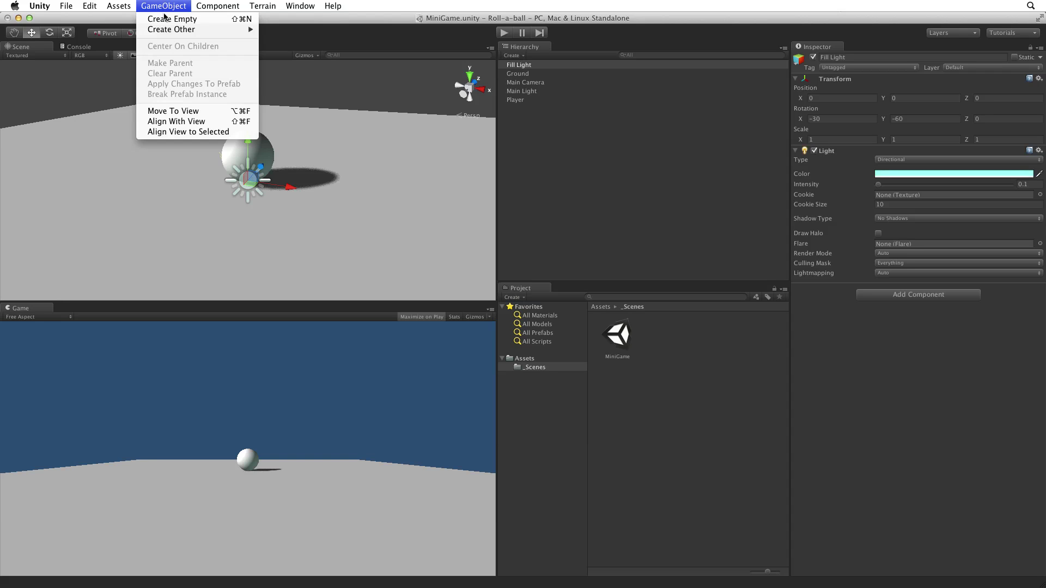
{"action": "left_click", "coordinate": [163, 20]}
{"action": "key", "text": "Return"}
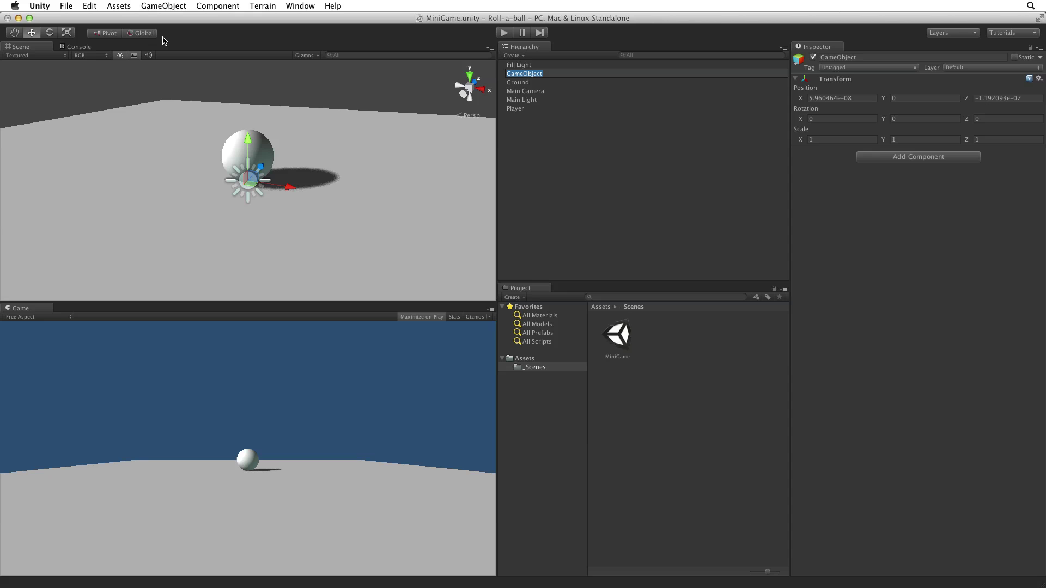
{"action": "type", "text": "Lighting"}
{"action": "key", "text": "Return"}
{"action": "left_click", "coordinate": [1039, 78]}
{"action": "left_click", "coordinate": [995, 86]}
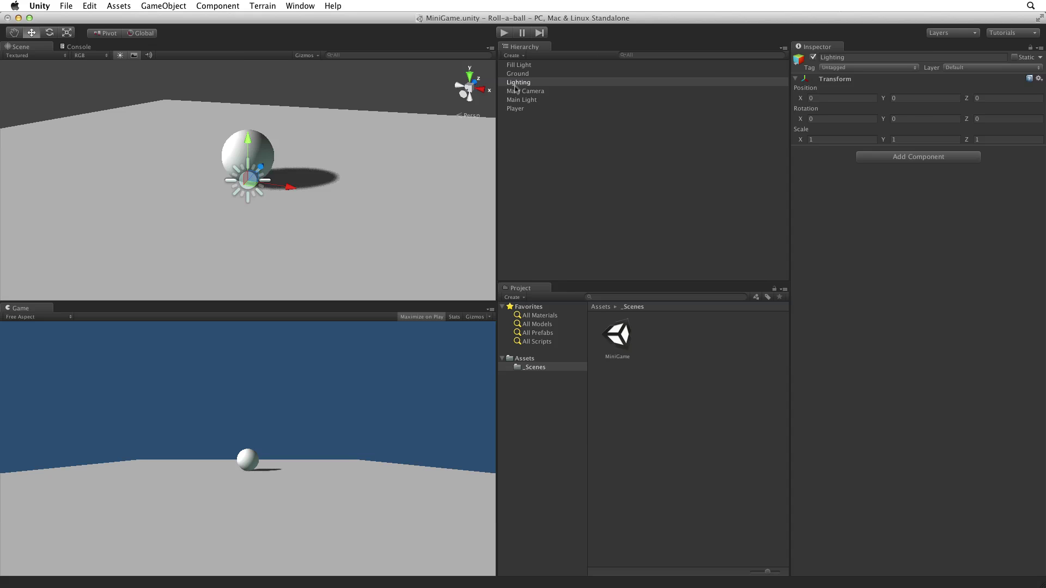
Parent Fill Light and Main Light under Lighting and set its Position Y to 100.
{"action": "left_click_drag", "start_coordinate": [518, 64], "coordinate": [526, 84]}
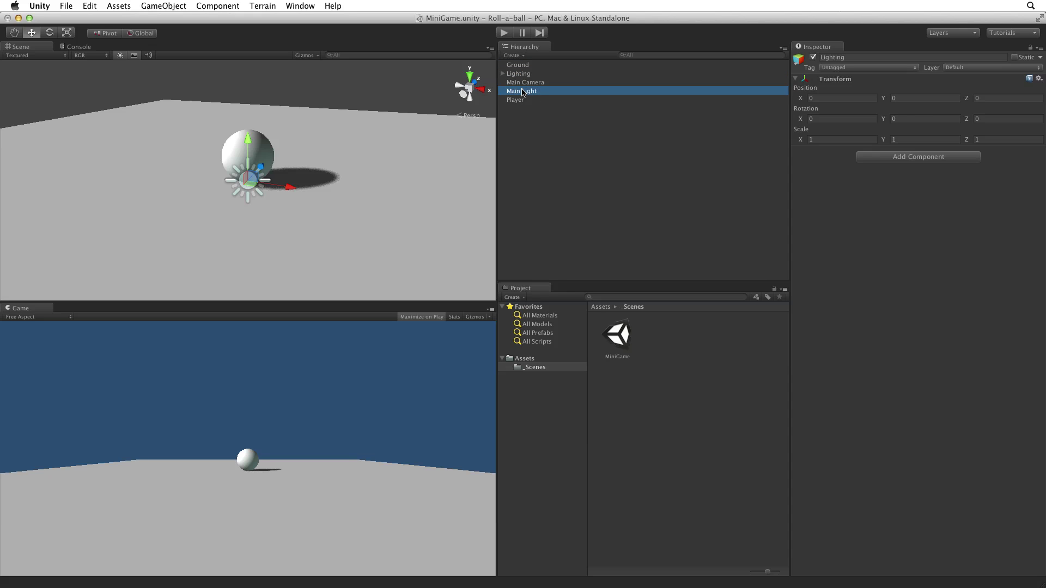
{"action": "left_click_drag", "start_coordinate": [522, 91], "coordinate": [520, 74]}
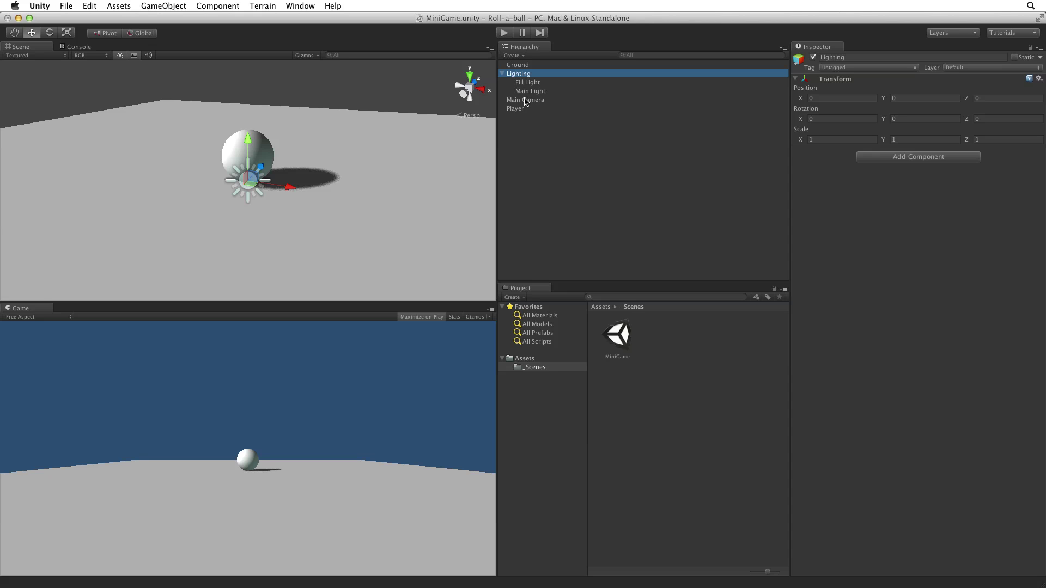
{"action": "left_click_drag", "start_coordinate": [264, 196], "coordinate": [541, 87], "text": "alt"}
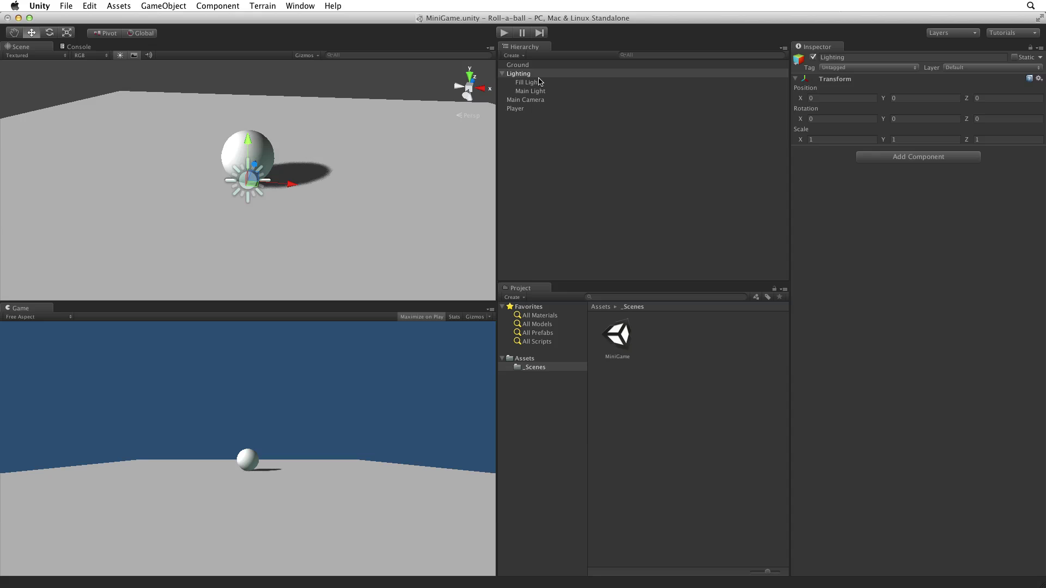
{"action": "left_click", "coordinate": [897, 98]}
{"action": "type", "text": "100"}
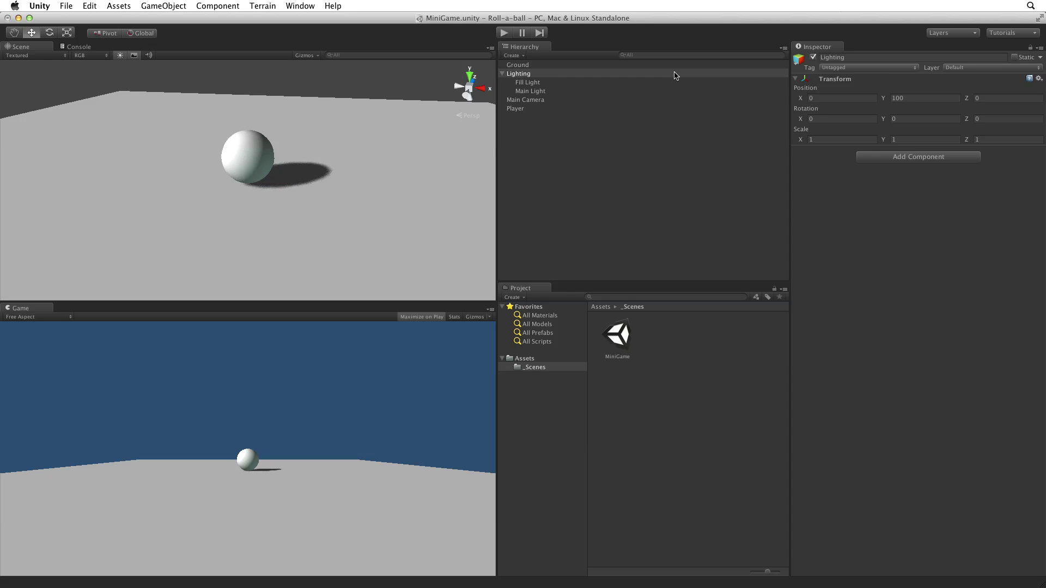
{"action": "left_click", "coordinate": [567, 91], "text": "shift"}
{"action": "left_click_drag", "start_coordinate": [381, 220], "coordinate": [401, 27], "text": "alt"}
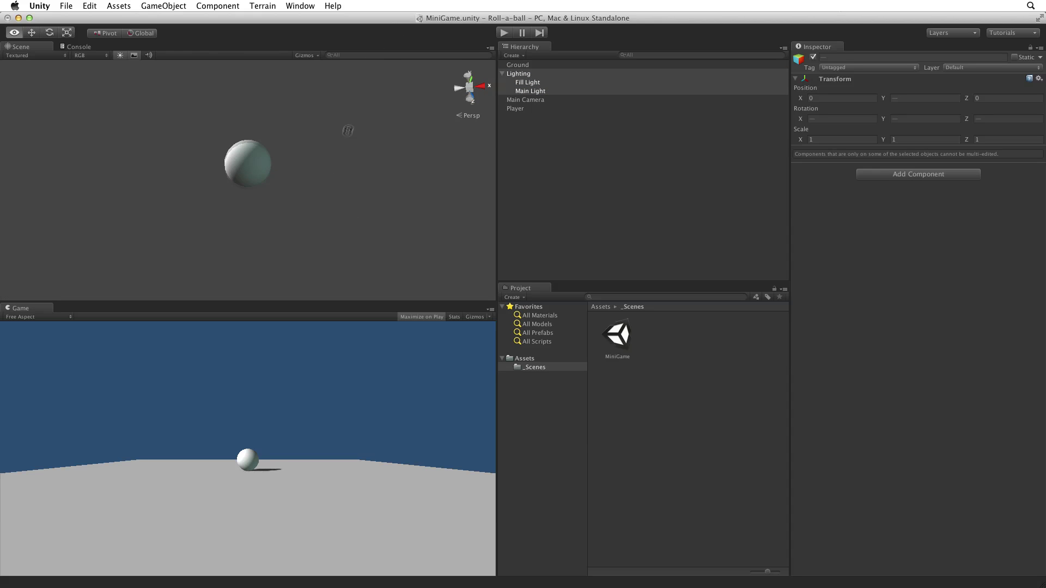